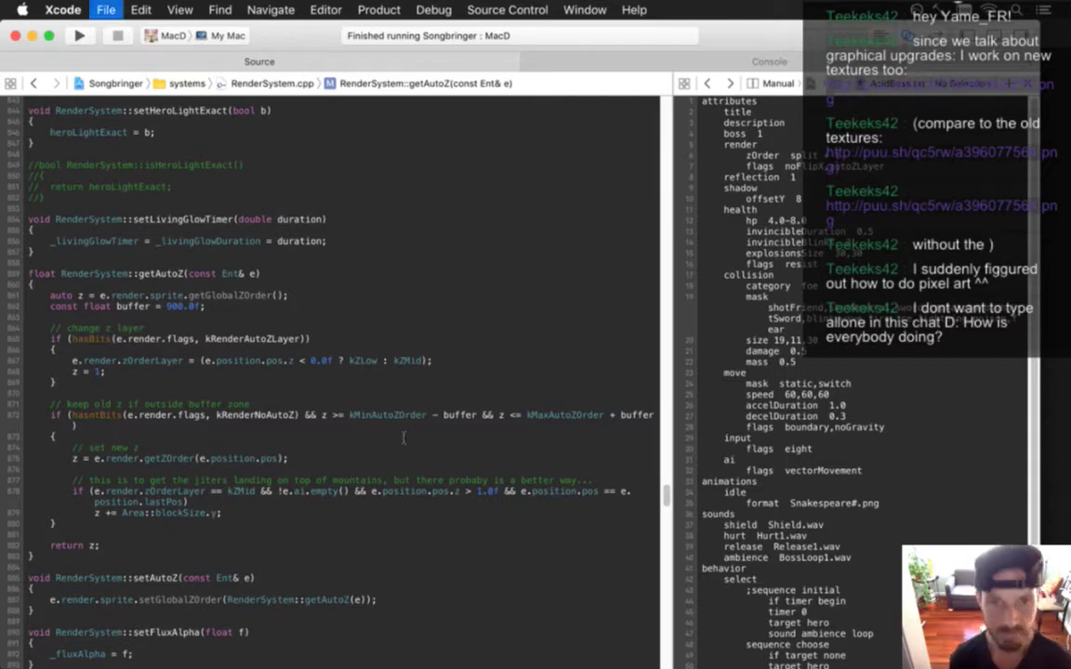
Build and run Songbringer to look at the sandy boss room, and quit the game.
scroll(403, 437, "down", 1)
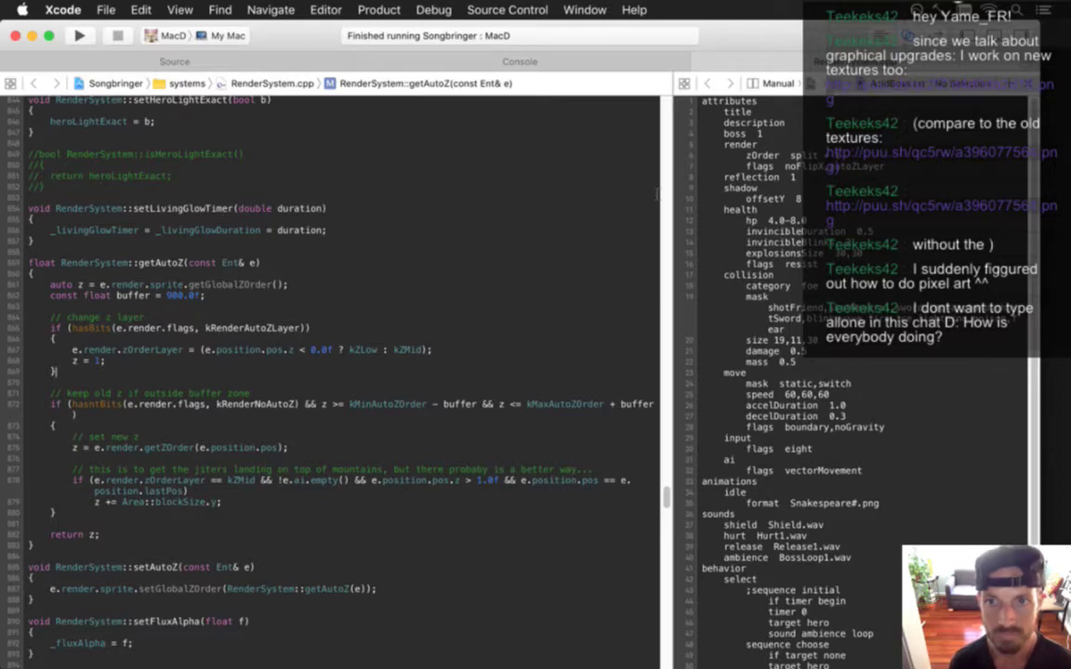
left_click(706, 66)
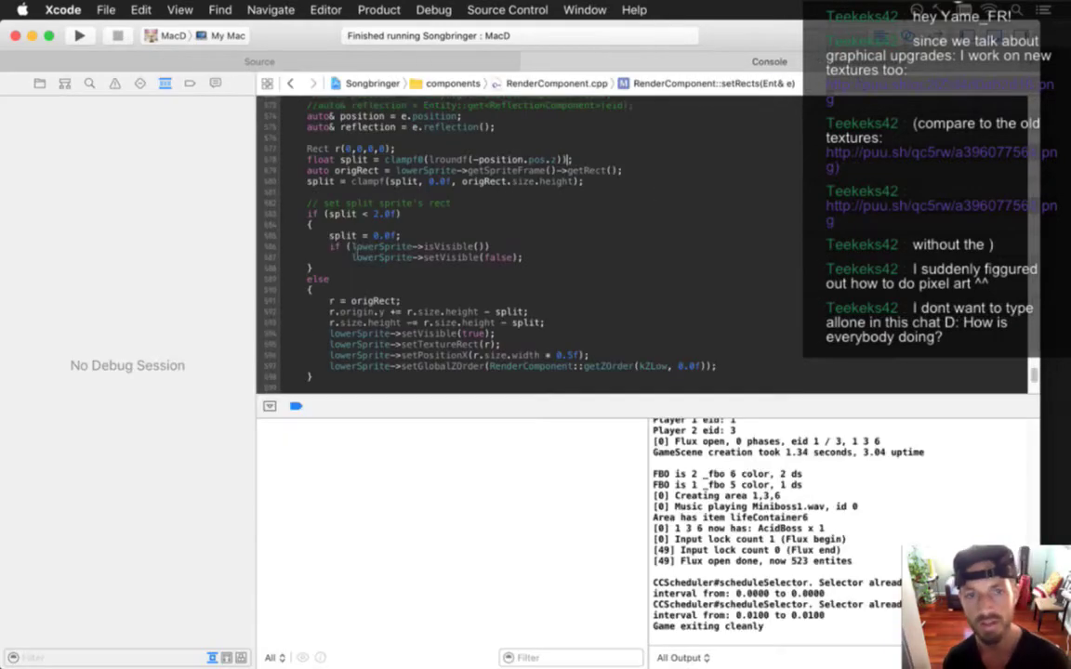
left_click(287, 64)
key("super+r")
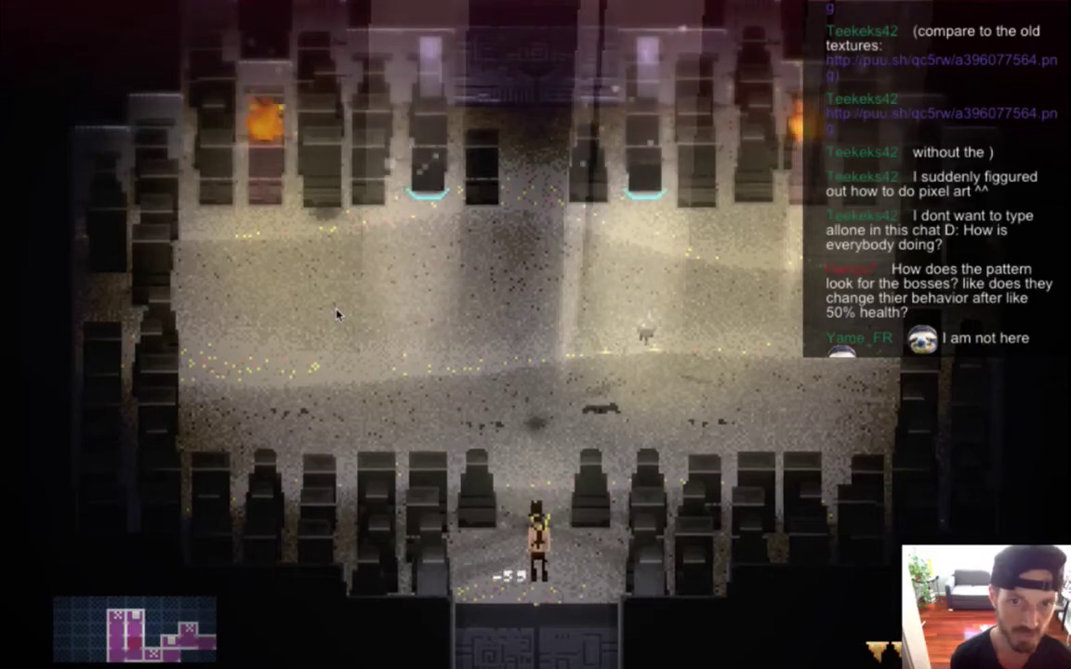
key("super+q")
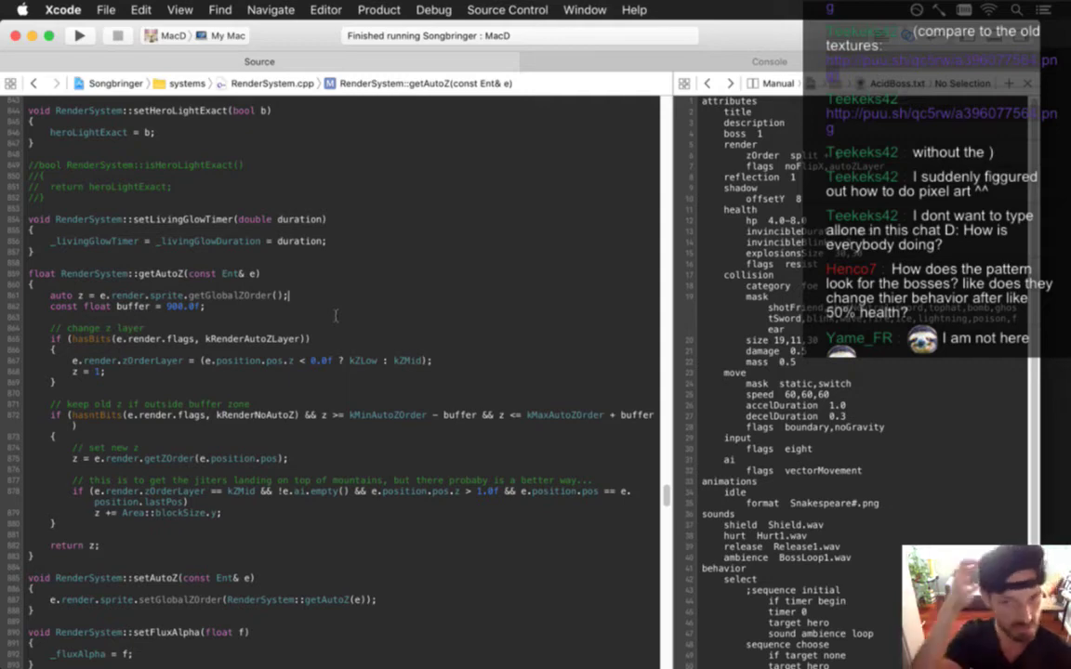
Switch to Photoshop and close the Songbringer 406 title image, leaving the sand texture document in view.
key("super+Tab")
key("super+Tab")
key("super+Tab")
key("super+Tab")
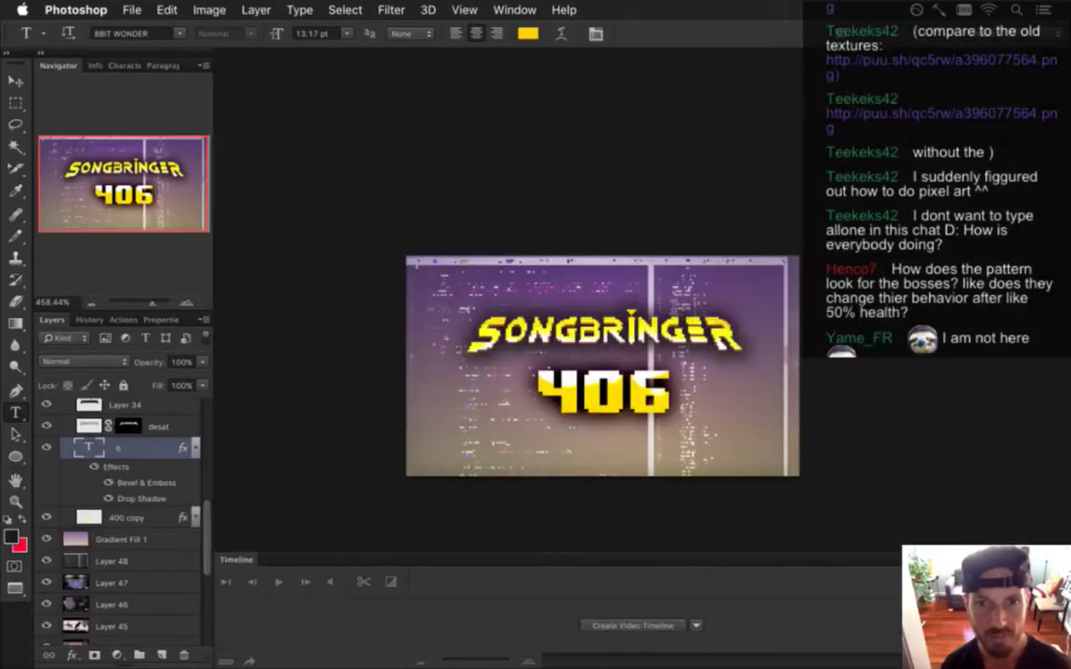
key("super+w")
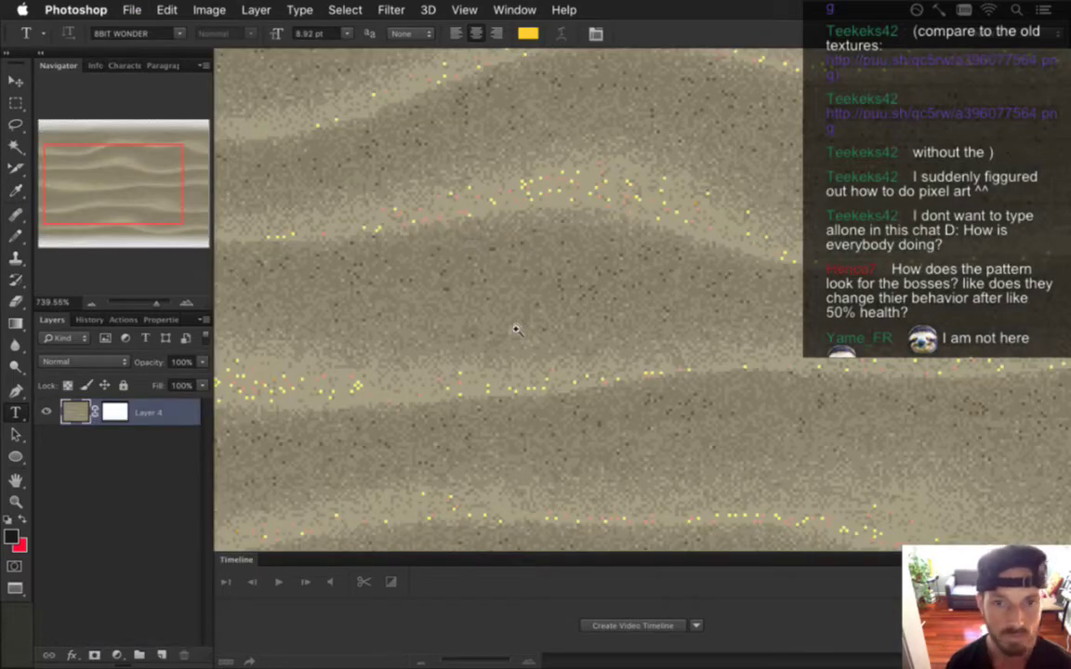
scroll(465, 335, "down", 6)
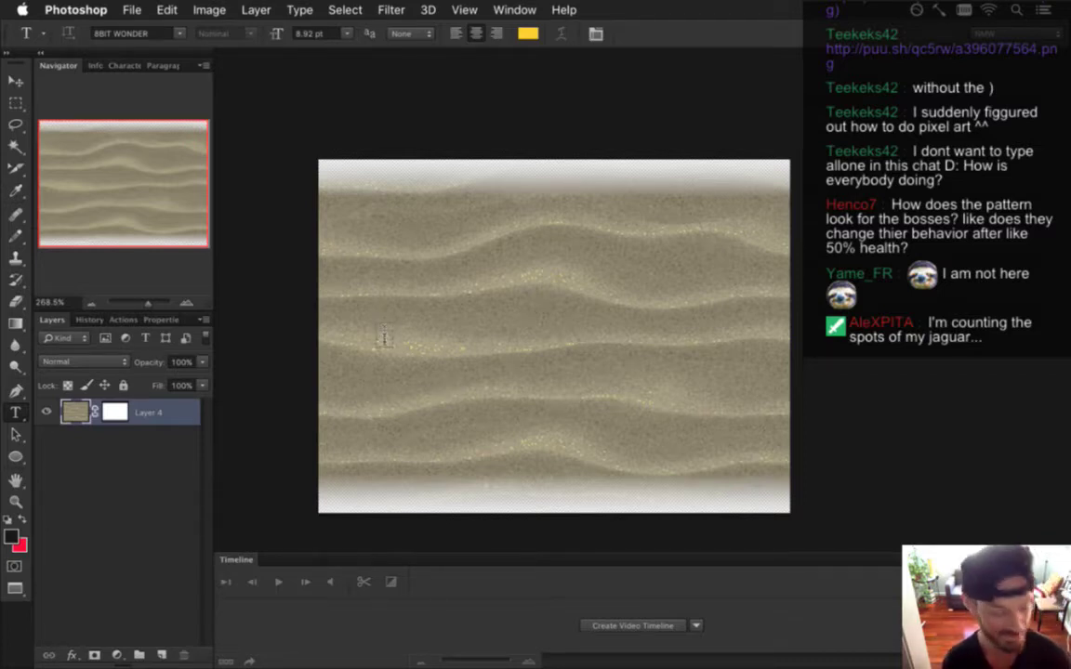
Create a new document 120 pixels wide and 240 pixels high with transparent background contents.
left_click(132, 10)
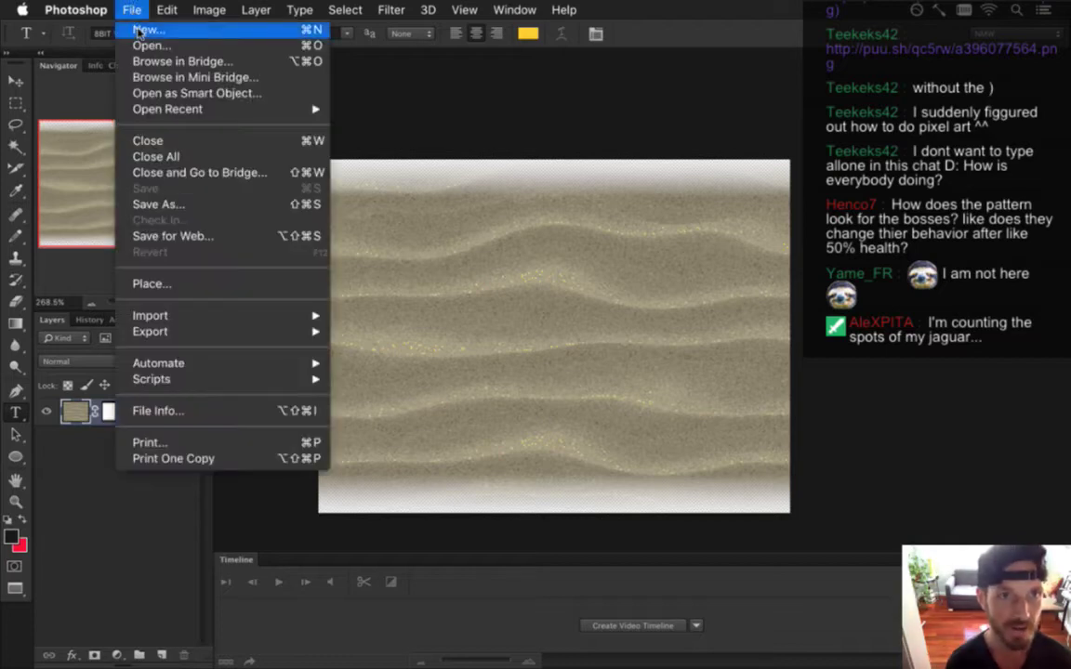
left_click(142, 28)
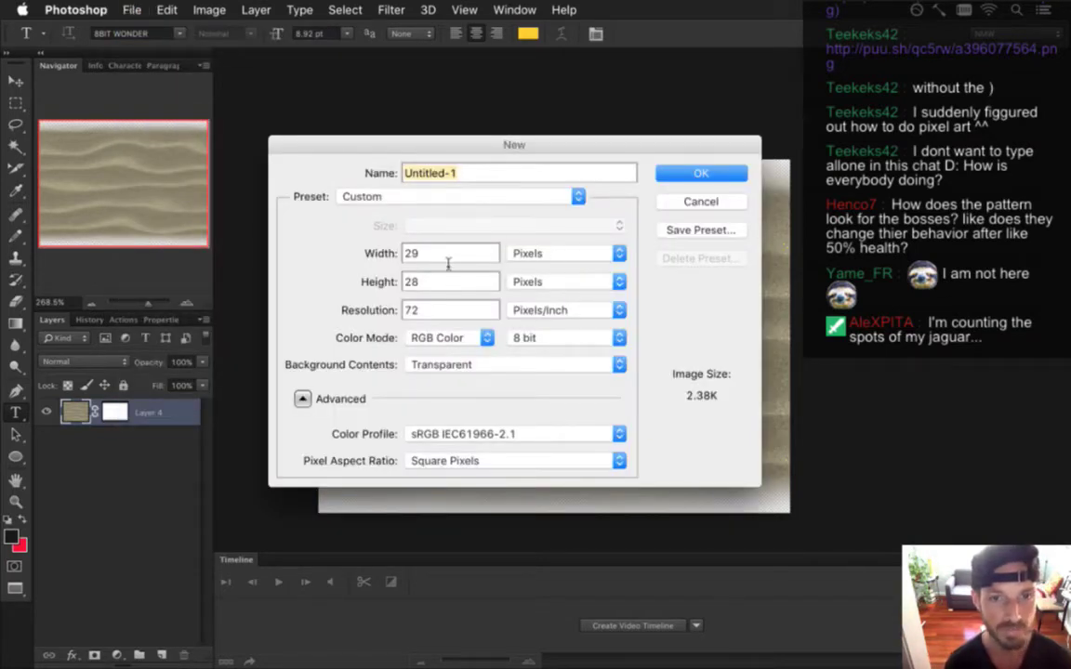
left_click(454, 256)
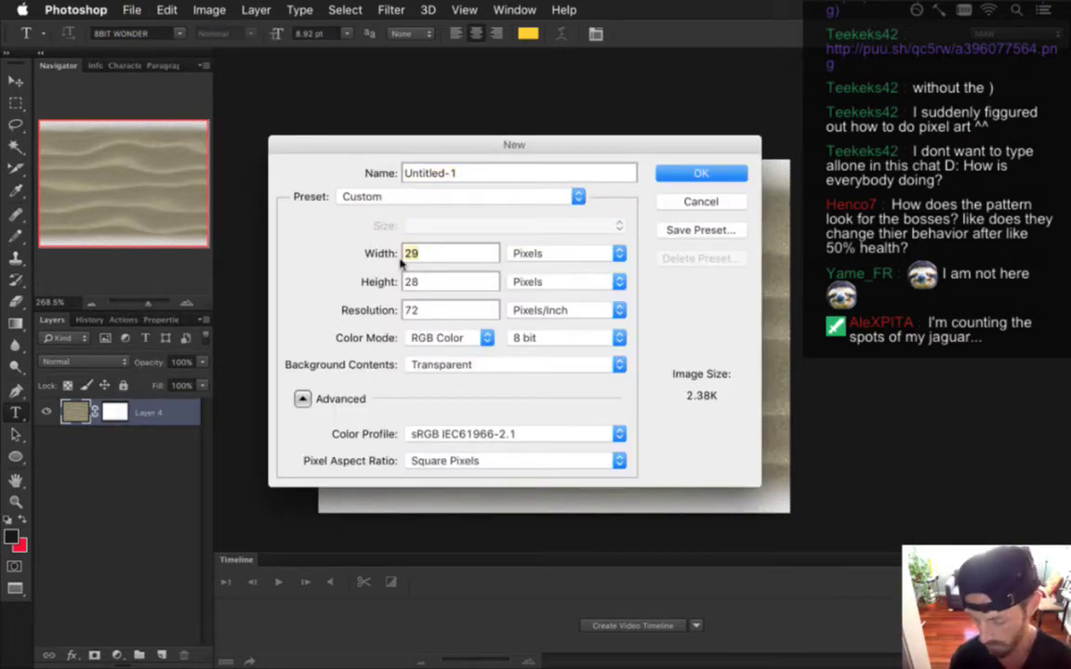
type("128")
key("Tab")
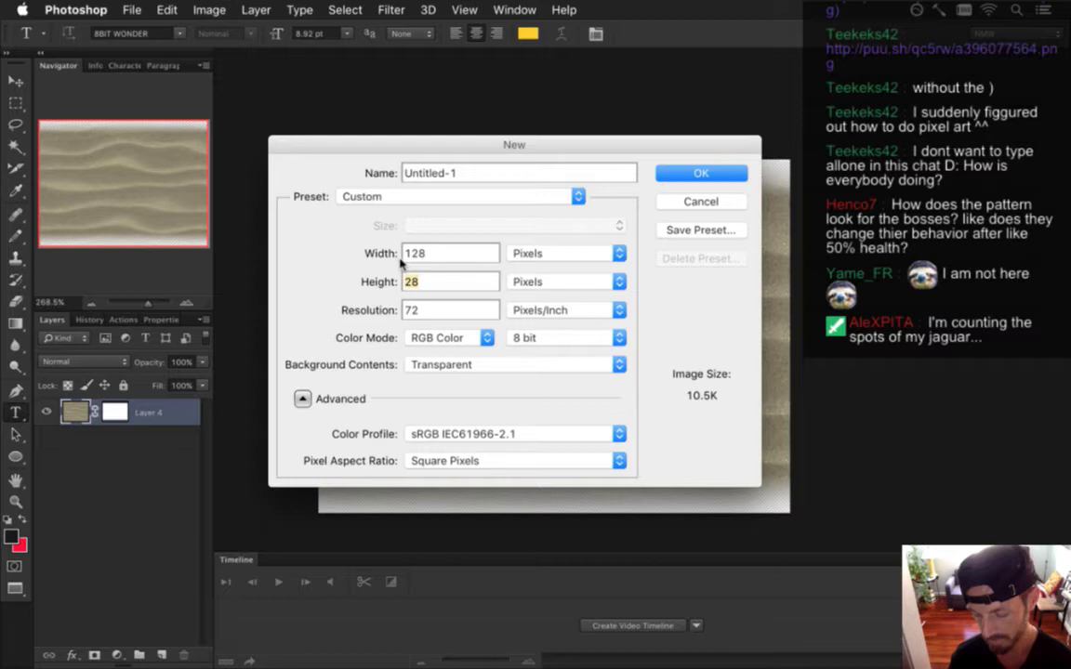
type("2")
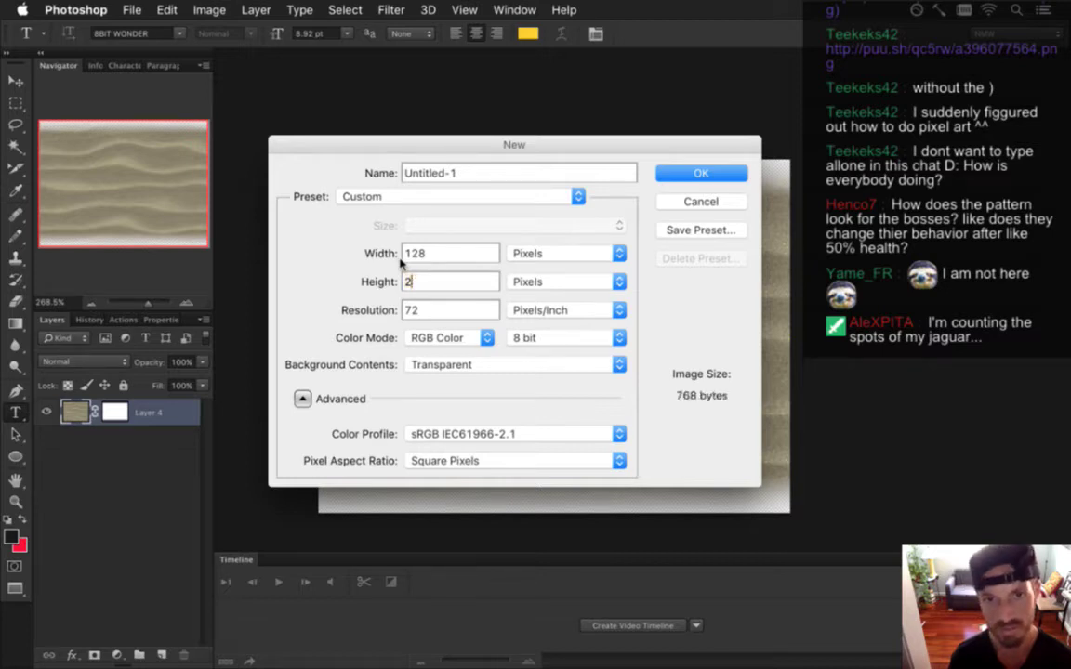
type("40")
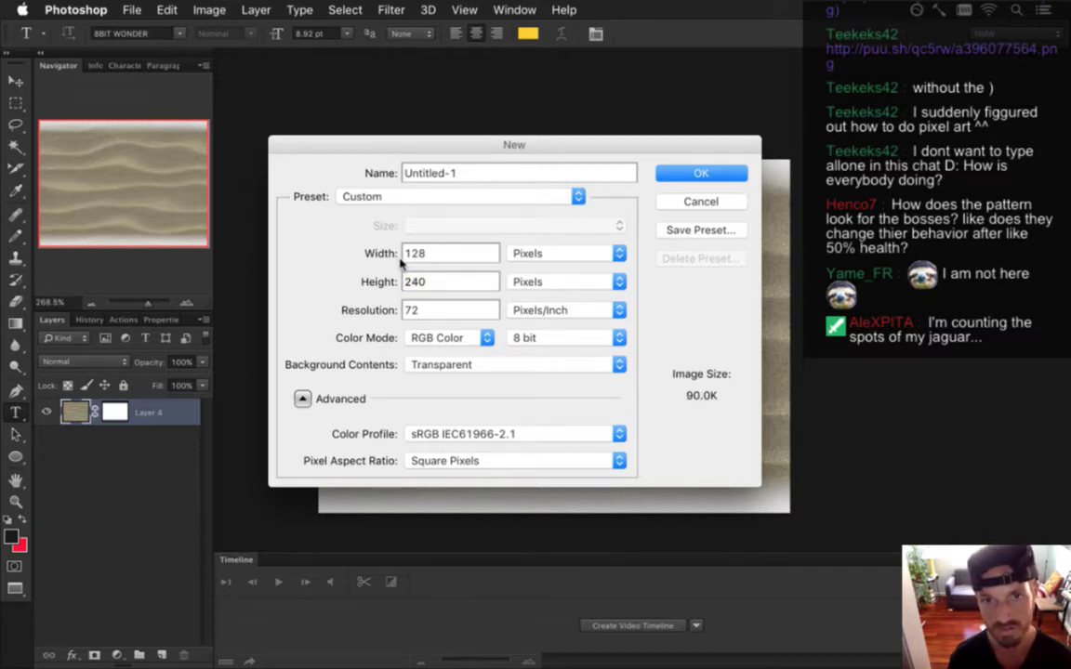
key("shift+Tab")
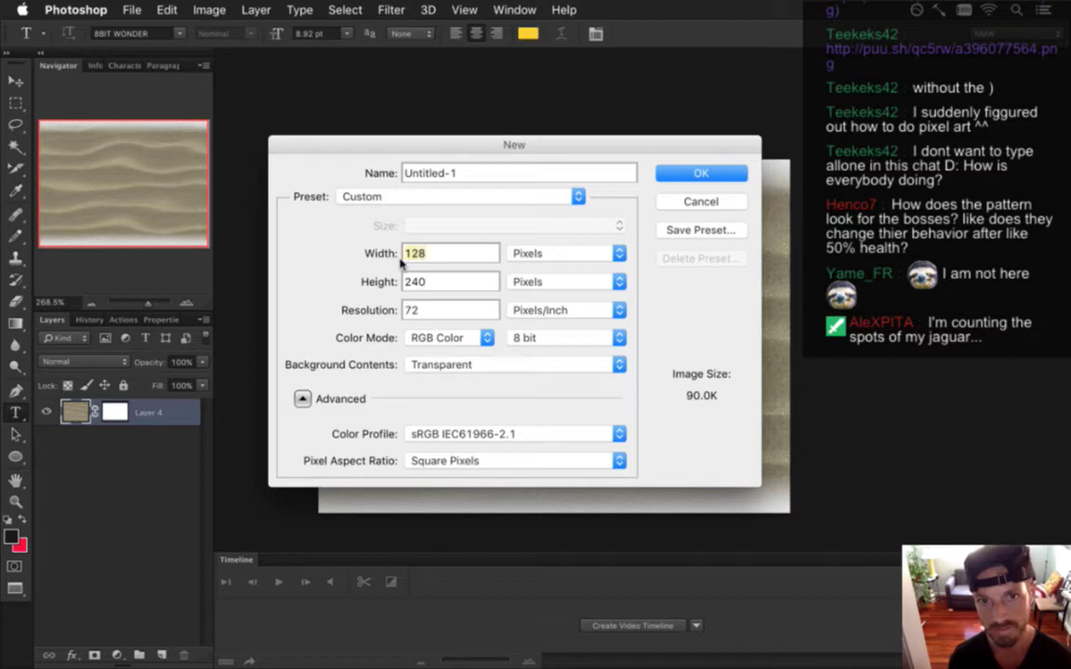
type("120")
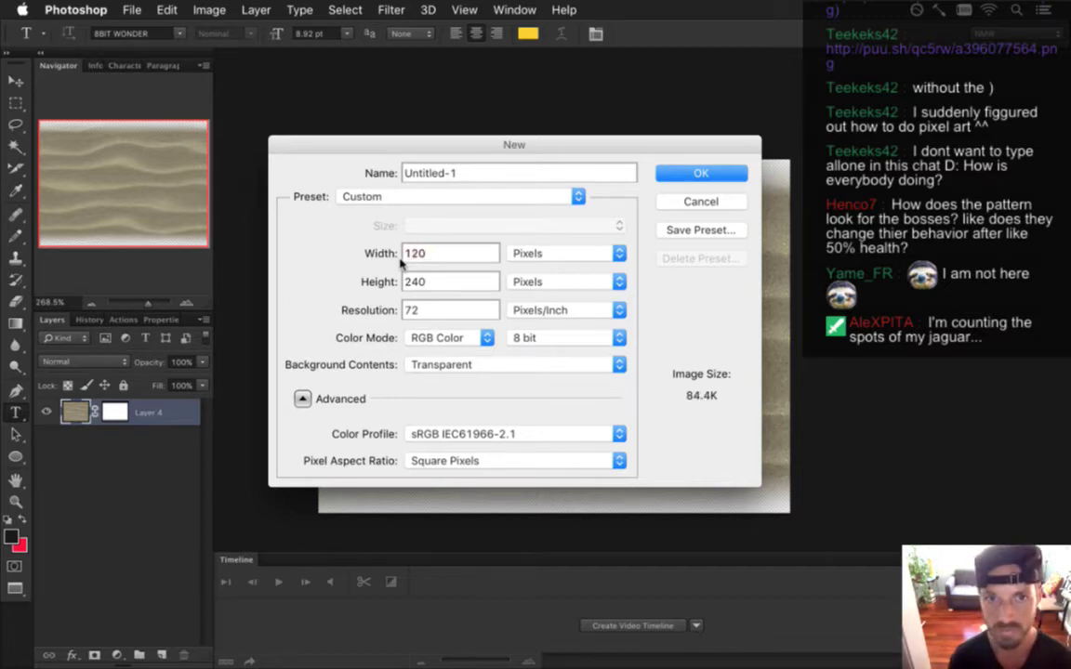
key("Return")
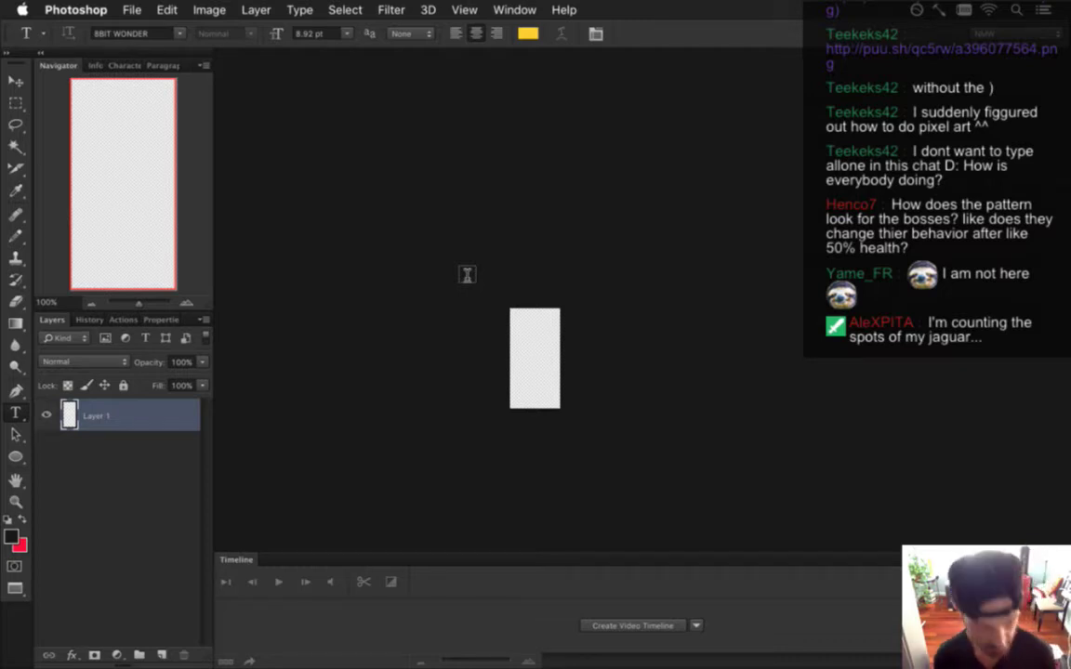
Set the foreground color to the dark brown 66553e, with hue 34, saturation 39% and brightness 40%.
left_click(552, 371, "super")
left_click_drag(604, 356, 643, 348)
left_click_drag(559, 397, 504, 150)
left_click(514, 9)
left_click(381, 222)
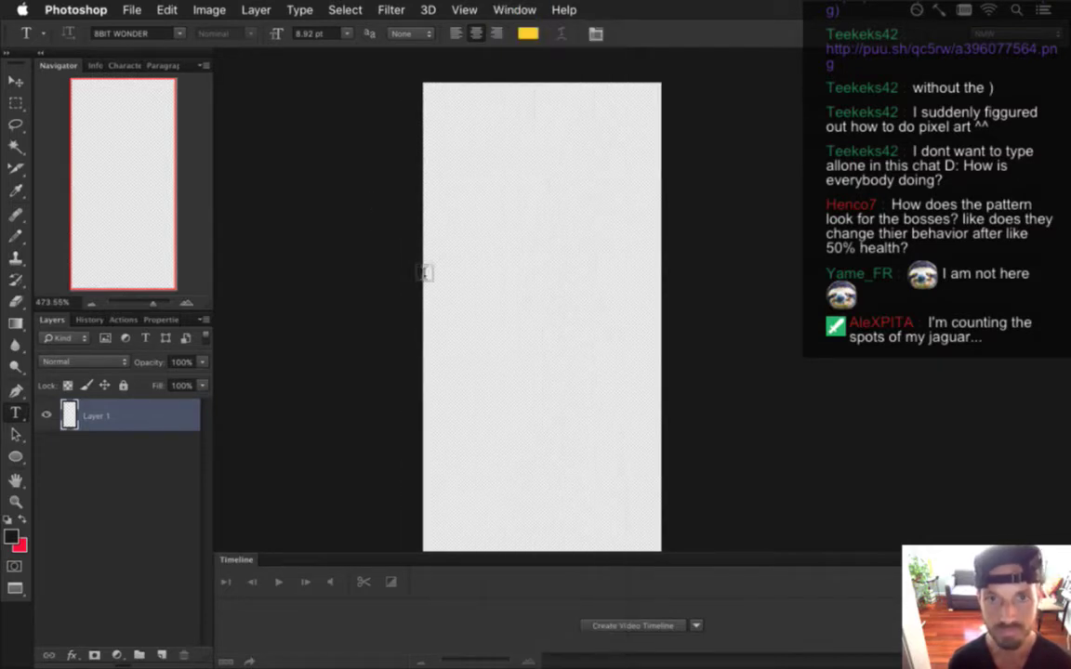
left_click(18, 535)
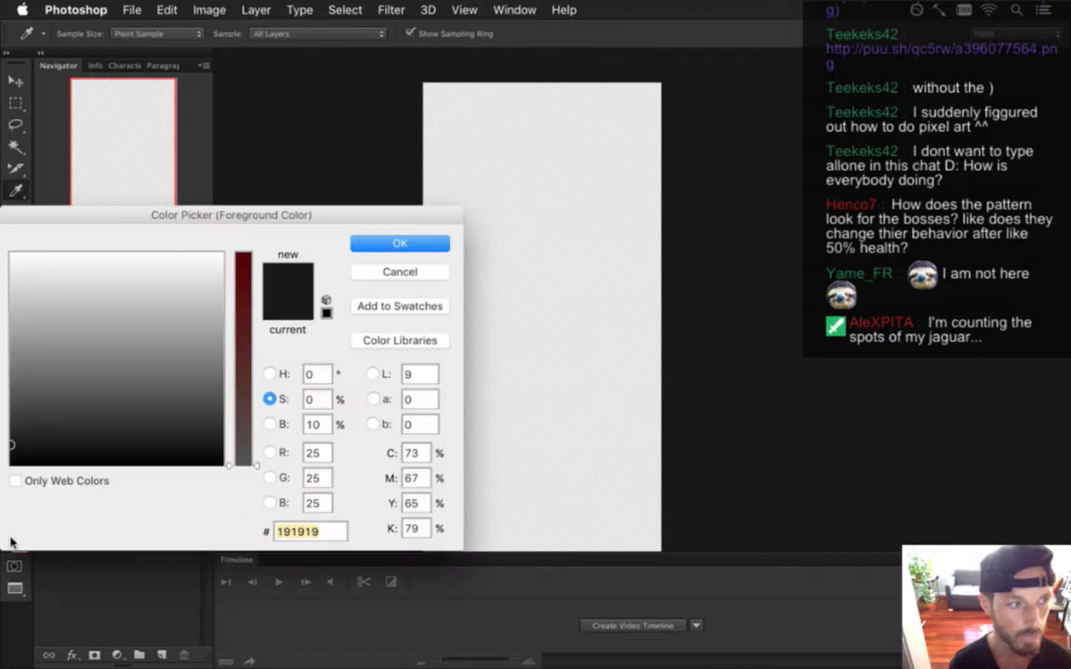
left_click(268, 374)
scroll(269, 399, "up", 5)
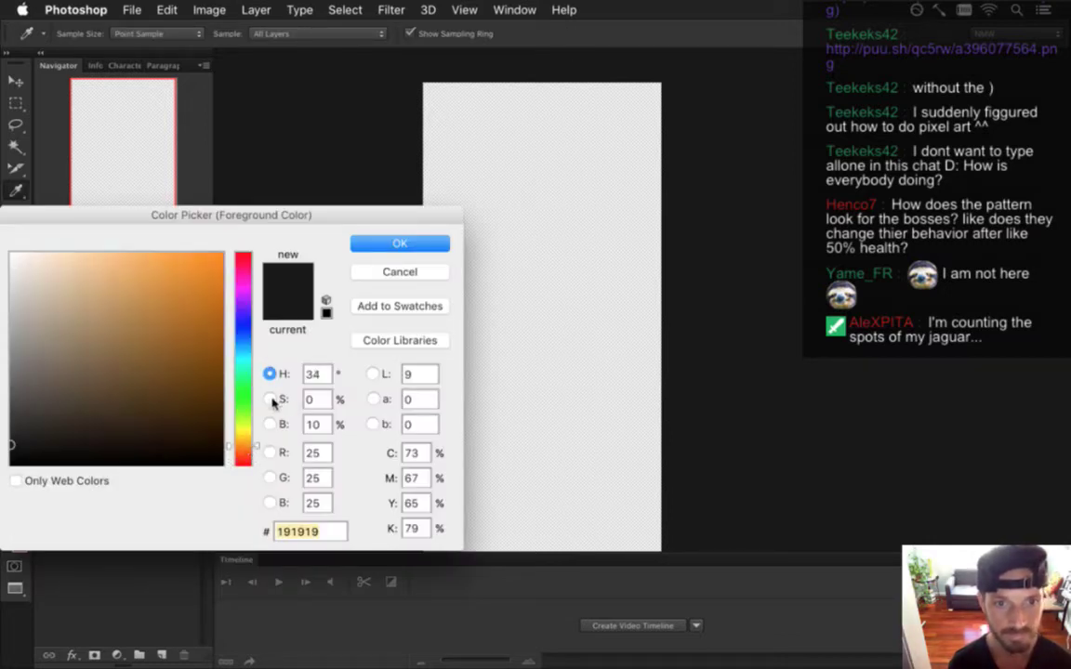
left_click(269, 398)
left_click_drag(247, 409, 246, 383)
left_click(269, 424)
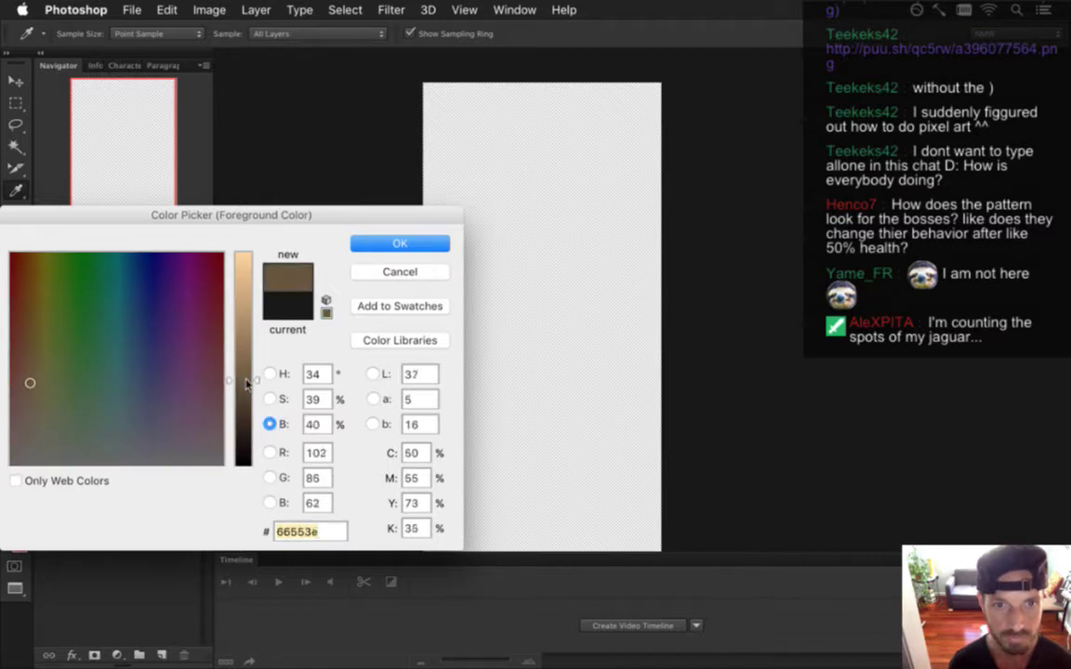
left_click(396, 244)
key("t")
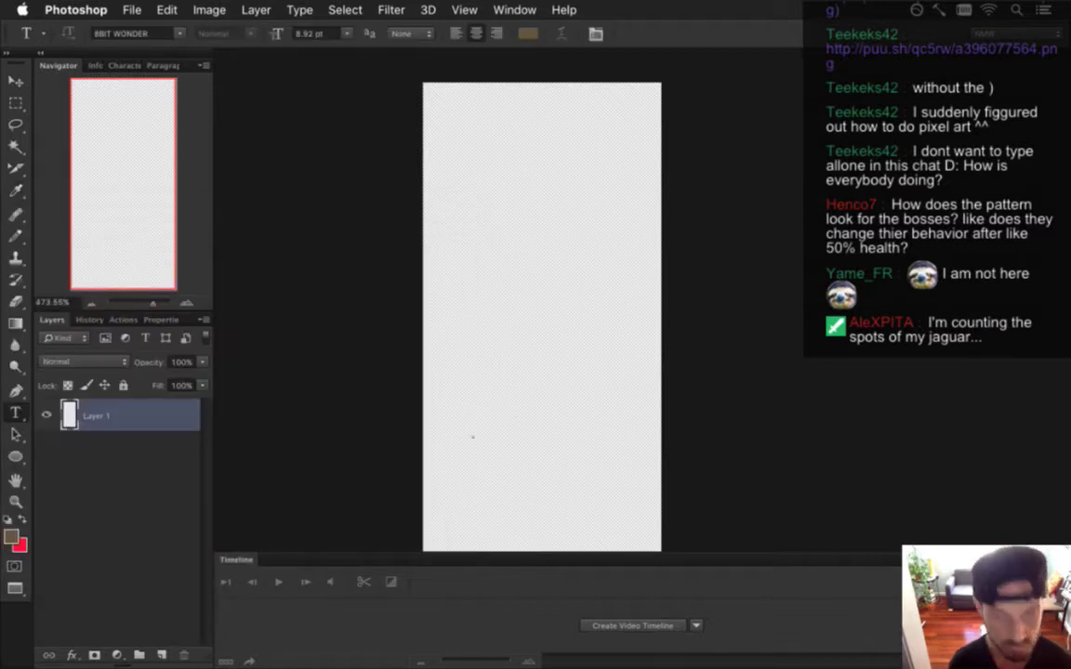
Activate the Pencil tool and hide the Timeline to free up canvas space.
key("b")
scroll(485, 526, "down", 1)
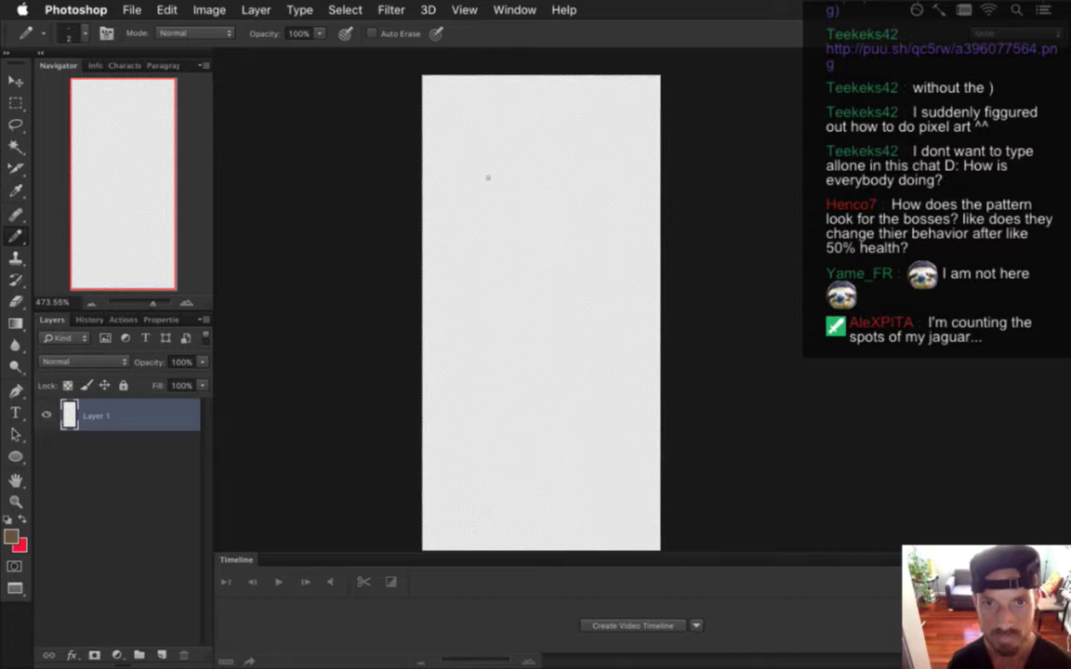
left_click(464, 10)
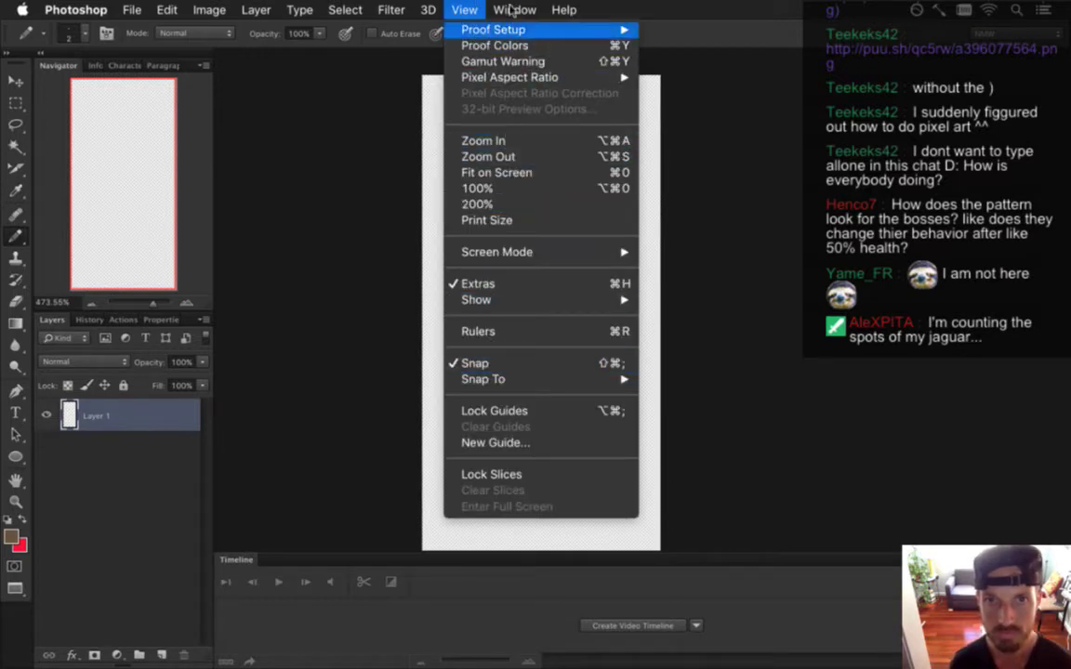
mouse_move(514, 10)
left_click(543, 487)
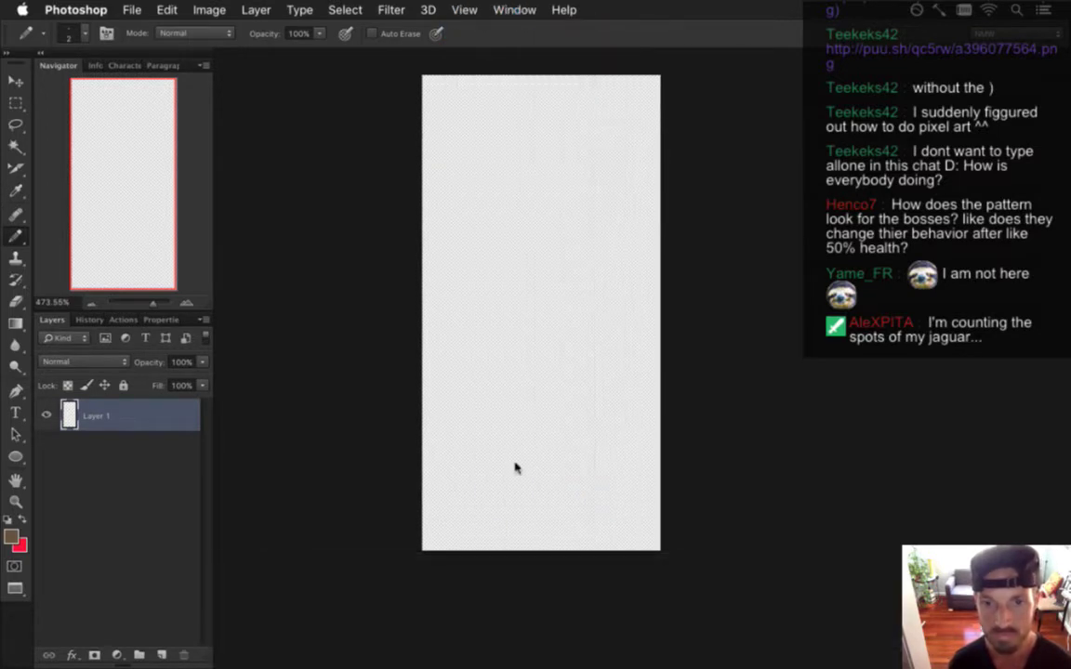
Pencil a 1-pixel outline of a tall wavy column with a pointed lower end and ragged upper edge, and fill it with brown.
scroll(528, 449, "up", 2)
left_click_drag(545, 364, 569, 428)
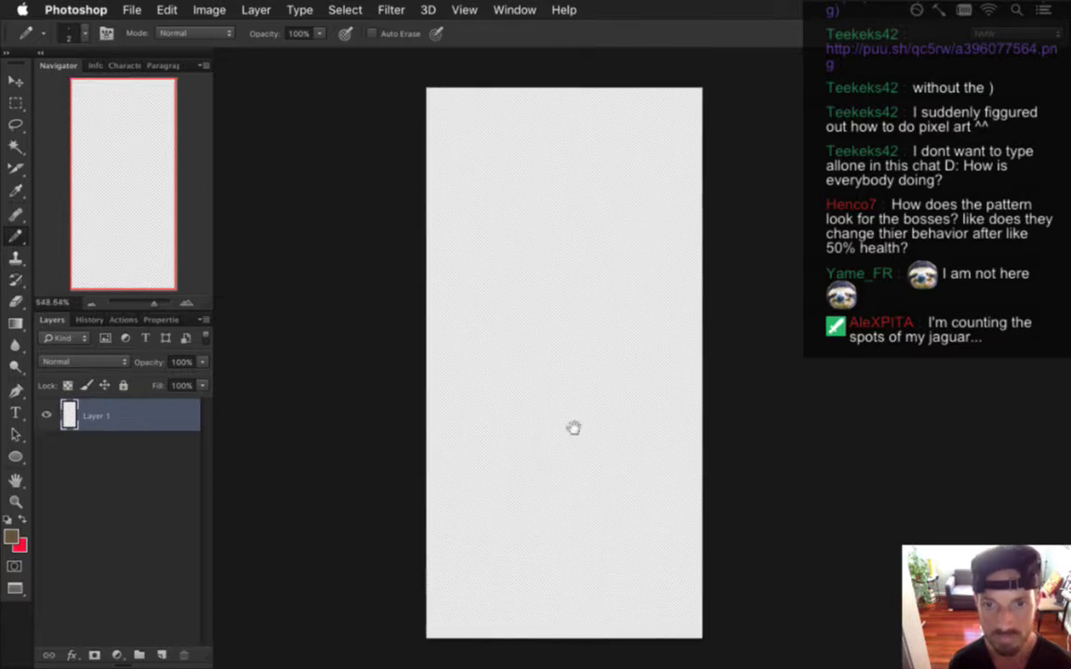
key("bracketleft")
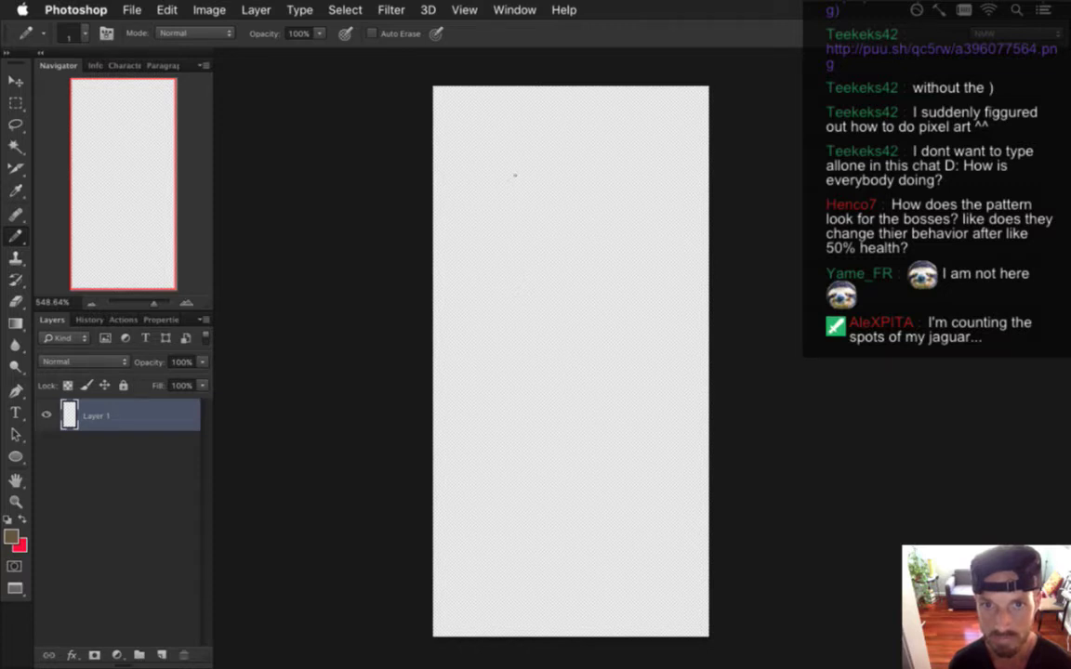
mouse_move(510, 185)
left_mouse_down()
mouse_move(511, 511)
mouse_move(520, 566)
mouse_move(570, 637)
mouse_move(595, 571)
mouse_move(599, 179)
left_mouse_up()
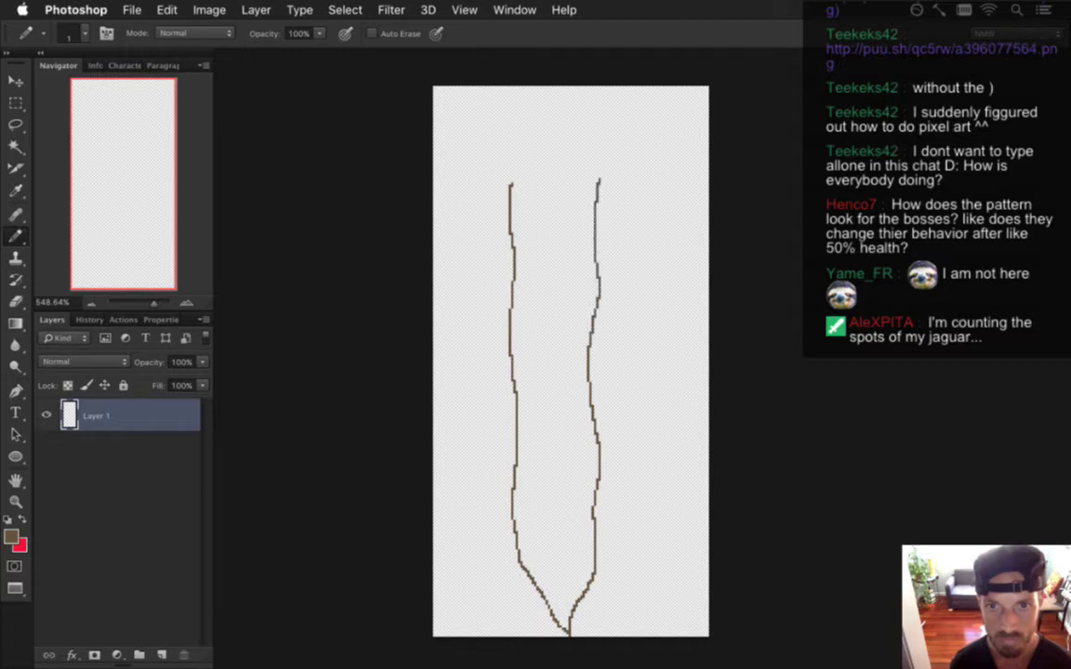
mouse_move(510, 184)
left_mouse_down()
mouse_move(500, 174)
mouse_move(569, 173)
left_mouse_up()
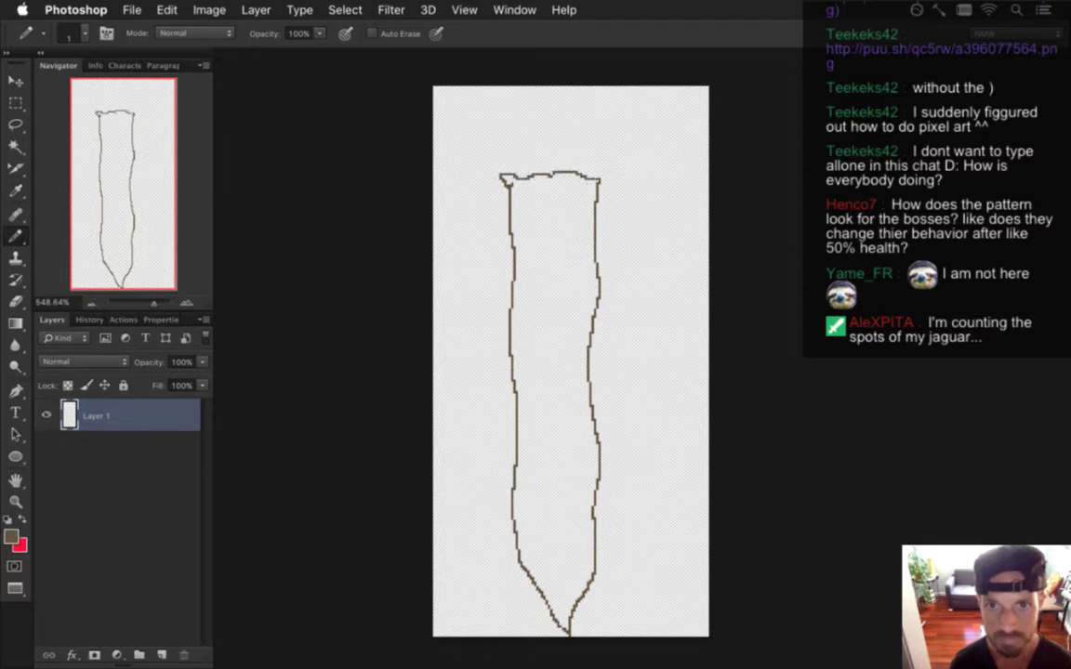
key("g")
left_click(577, 242)
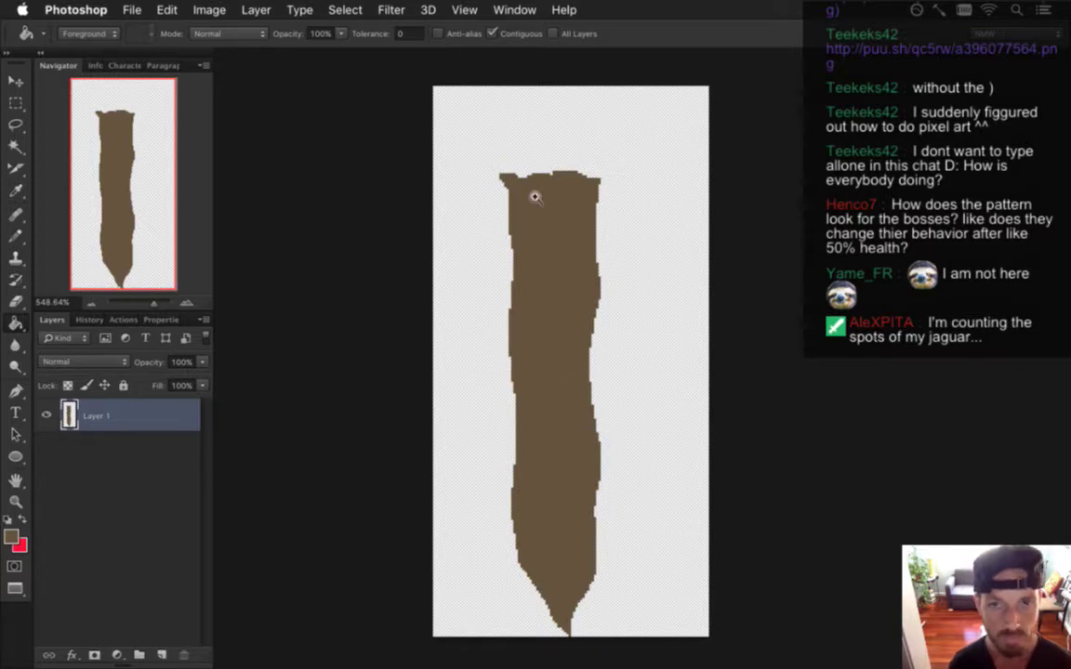
Set the foreground color to the lighter brown 917859 by raising the brightness to 57%.
scroll(523, 184, "up", 5)
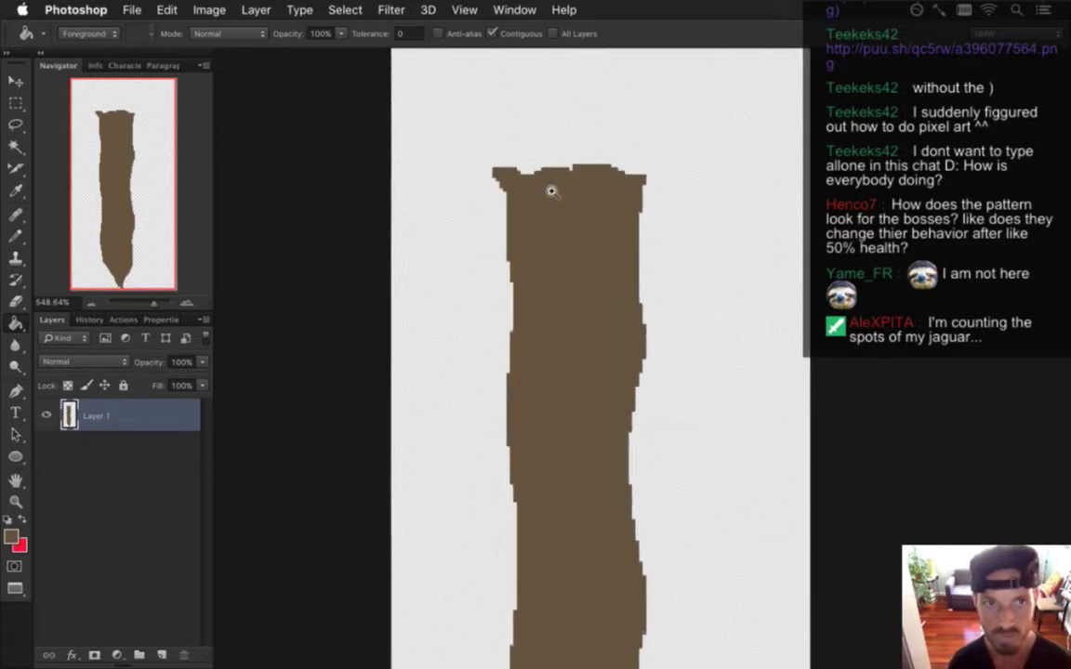
left_click_drag(615, 138, 597, 268)
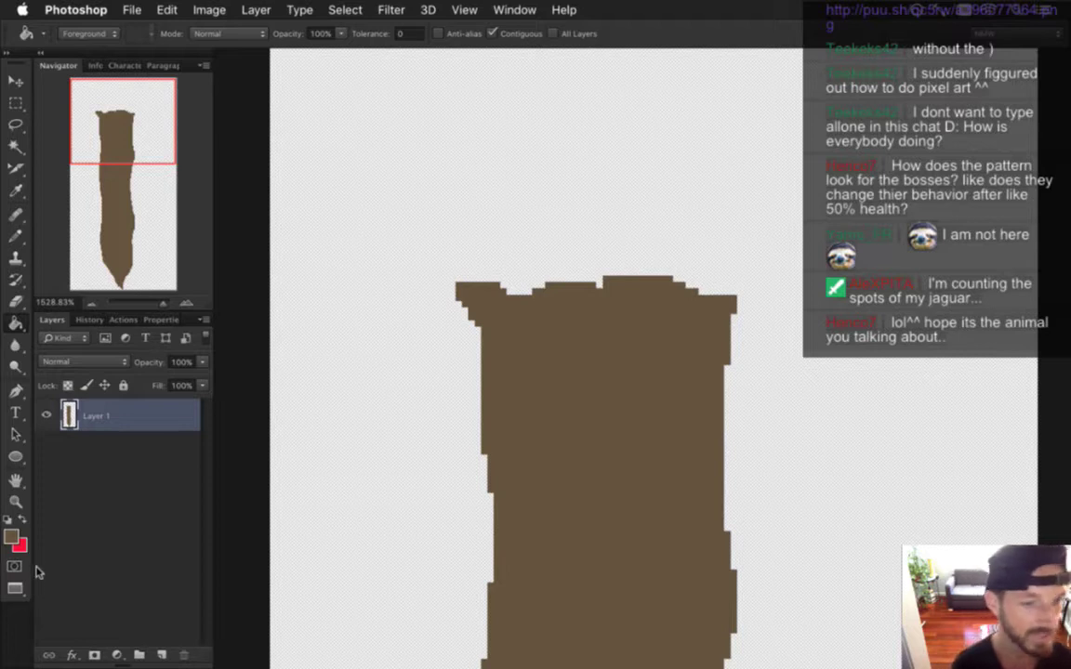
left_click(11, 536)
left_click(247, 345)
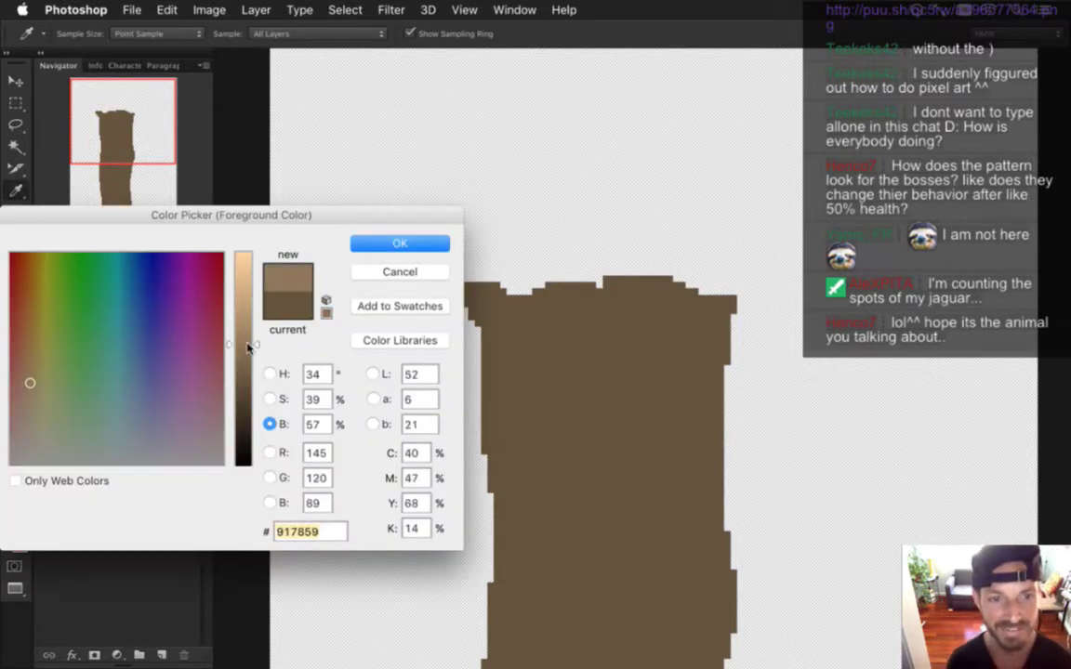
left_click(373, 244)
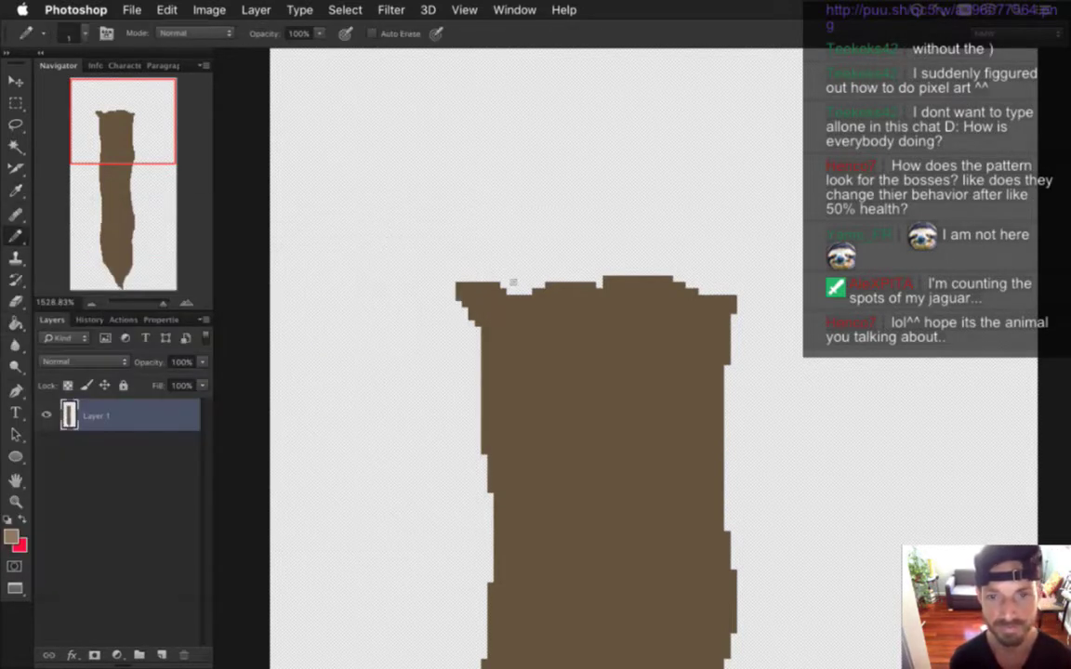
Pencil a forked spike rising from the left of the column's upper edge and fill it with the light brown.
mouse_move(482, 278)
left_mouse_down()
mouse_move(438, 157)
mouse_move(453, 99)
mouse_move(477, 189)
mouse_move(479, 93)
mouse_move(512, 186)
mouse_move(524, 277)
left_mouse_up()
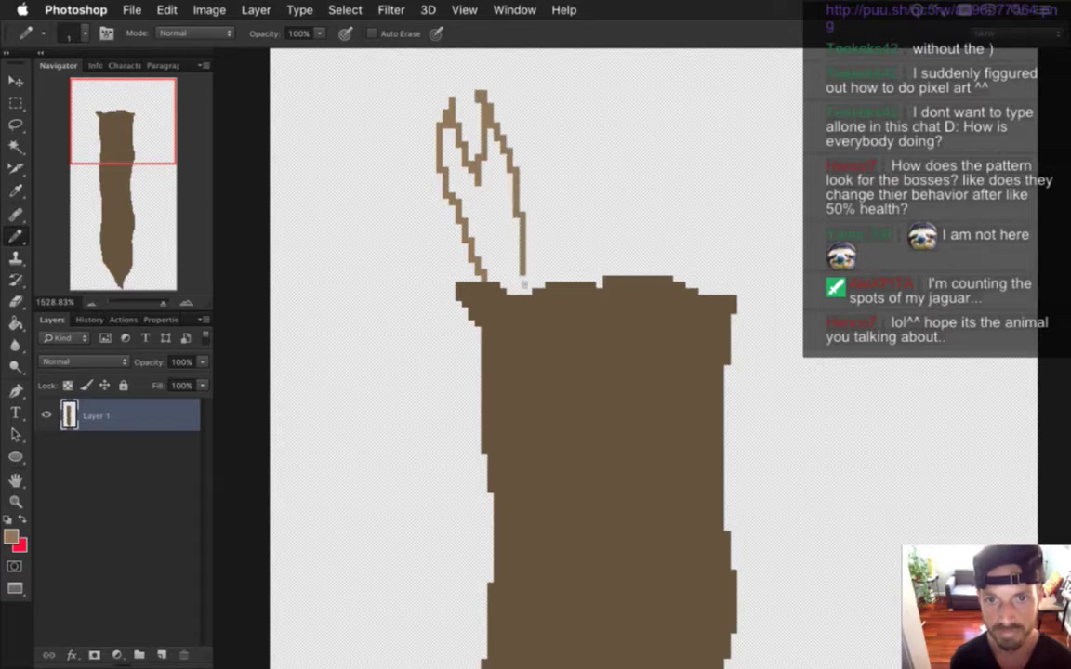
key("g")
left_click(492, 266)
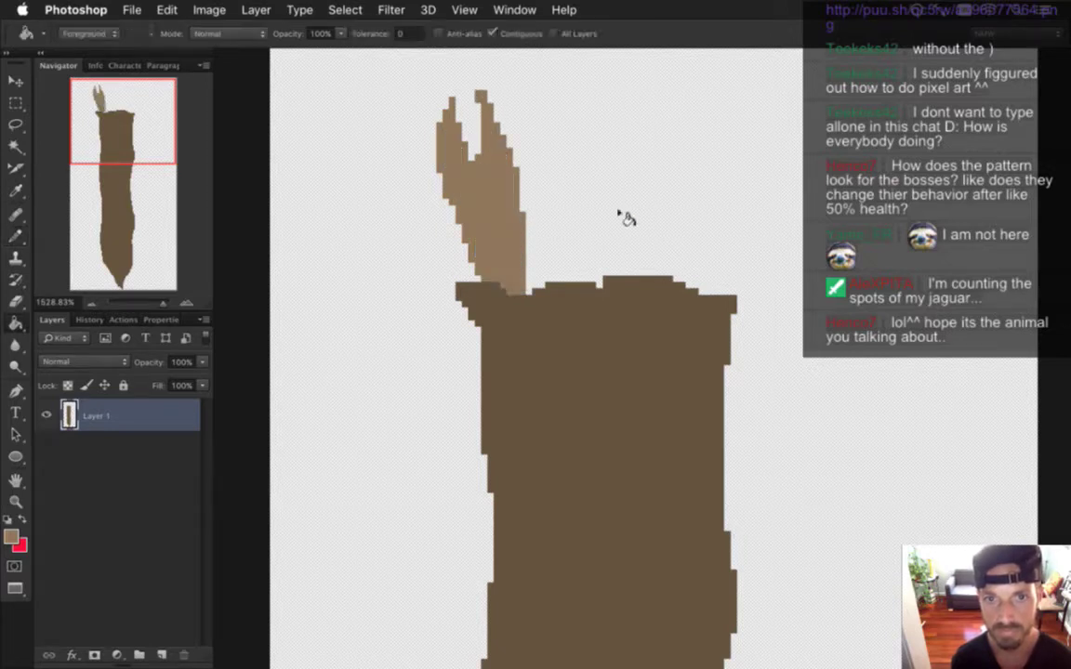
Pencil a matching forked spike rising from the right of the column's upper edge and fill it with the light brown.
key("b")
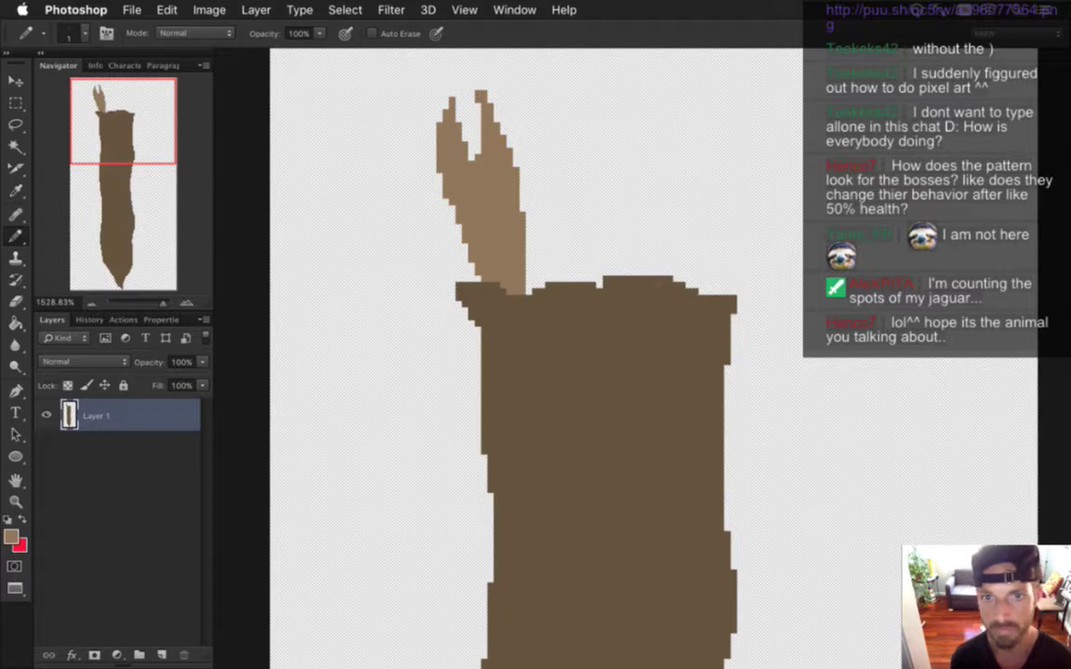
mouse_move(669, 251)
left_mouse_down()
mouse_move(715, 107)
mouse_move(716, 166)
mouse_move(728, 177)
mouse_move(749, 97)
mouse_move(746, 190)
mouse_move(722, 290)
left_mouse_up()
key("g")
left_click(710, 234)
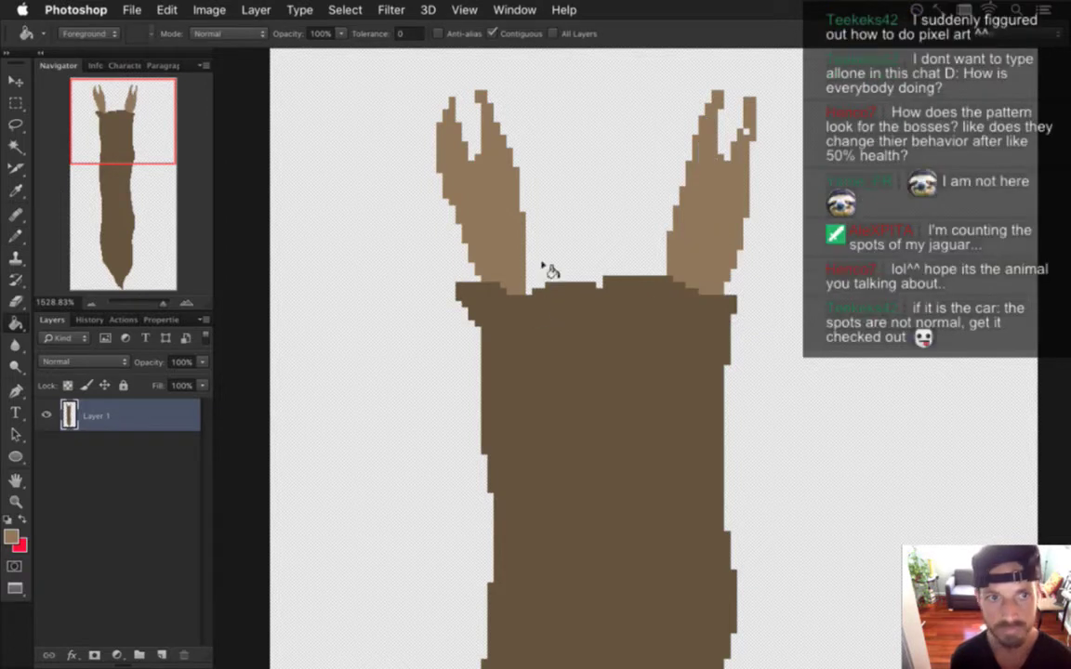
Set the foreground color to the lighter tan b1936c by raising the brightness to 69%.
key("b")
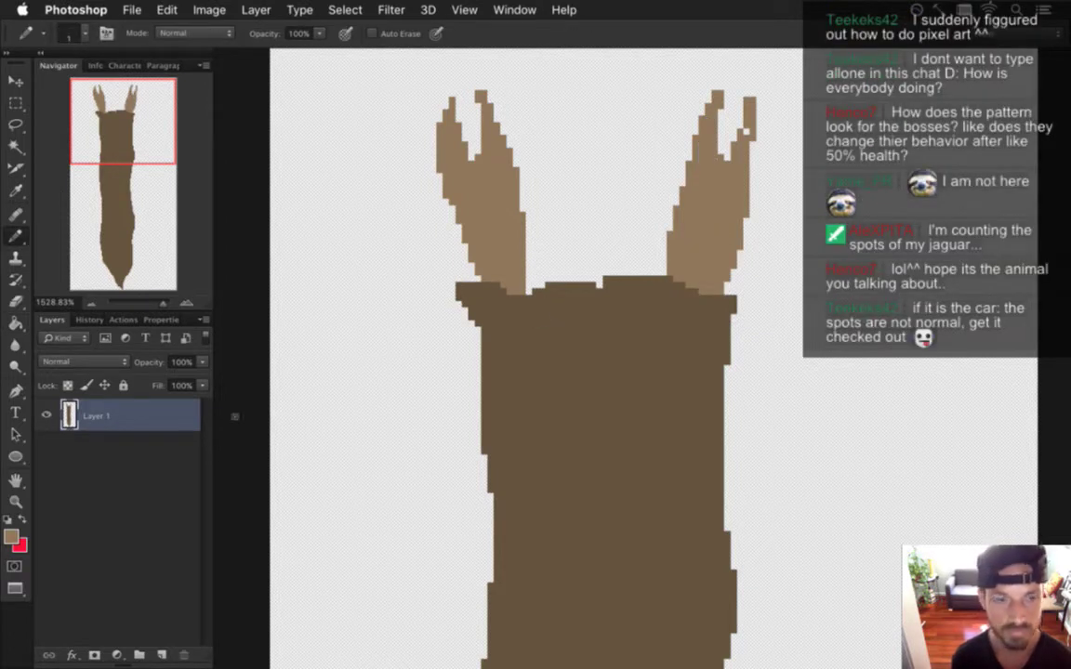
left_click(11, 537)
left_click_drag(257, 326, 249, 316)
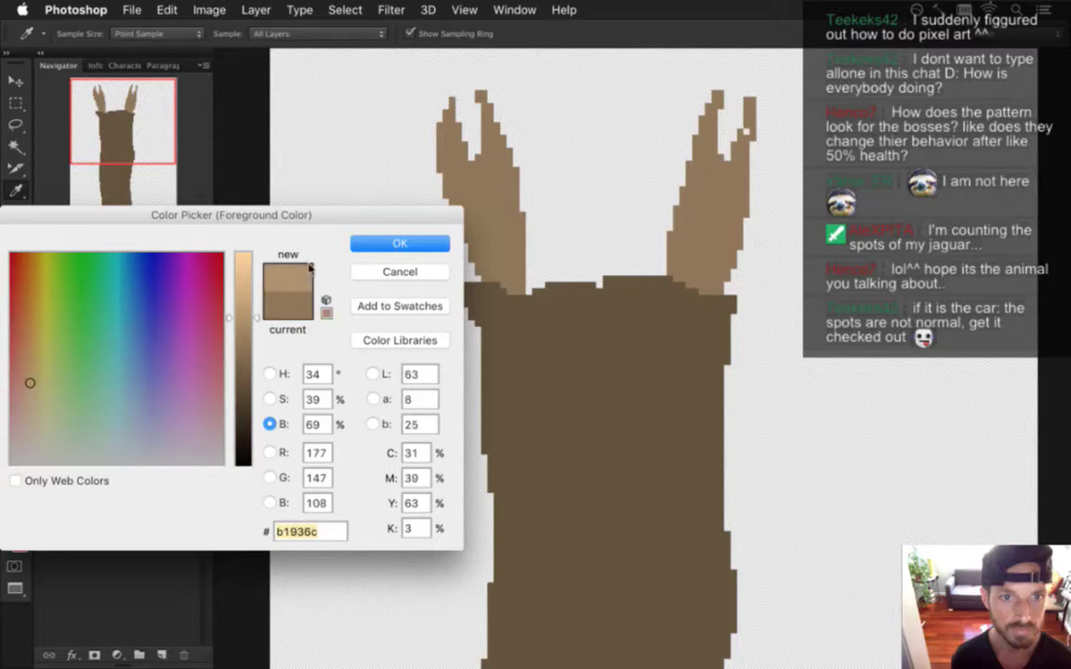
left_click(372, 245)
Pencil a zigzag crown of short spikes between the two forked spikes and fill it with the tan.
mouse_move(528, 253)
left_mouse_down()
mouse_move(540, 219)
mouse_move(558, 264)
mouse_move(582, 195)
left_mouse_up()
mouse_move(590, 237)
left_mouse_down()
mouse_move(613, 261)
mouse_move(630, 232)
mouse_move(641, 263)
mouse_move(654, 234)
left_mouse_up()
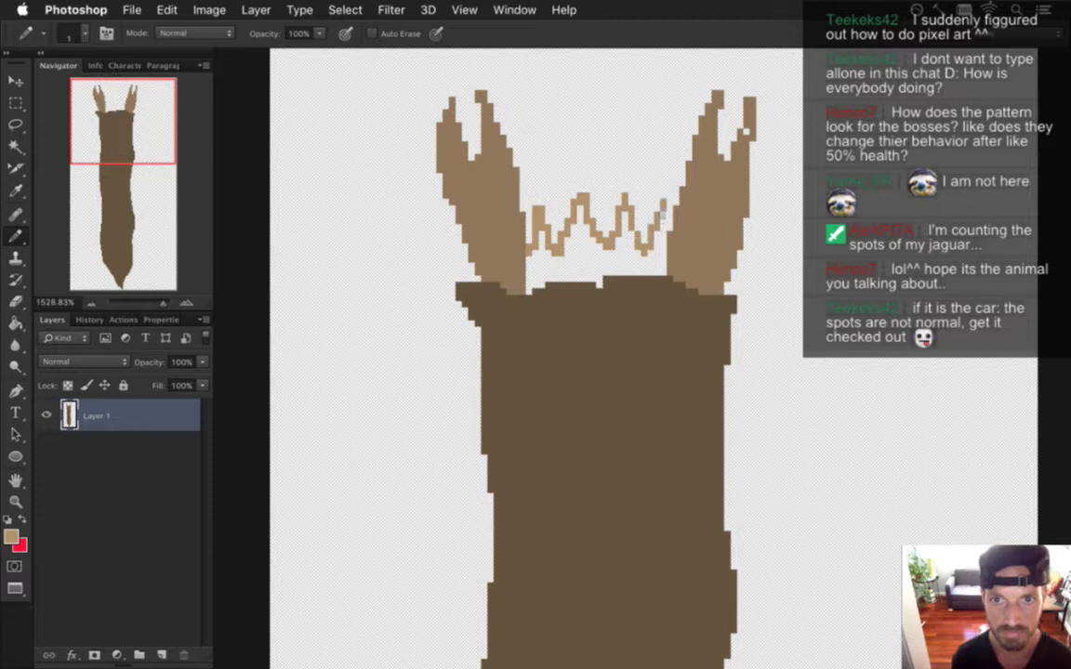
key("g")
left_click(660, 259)
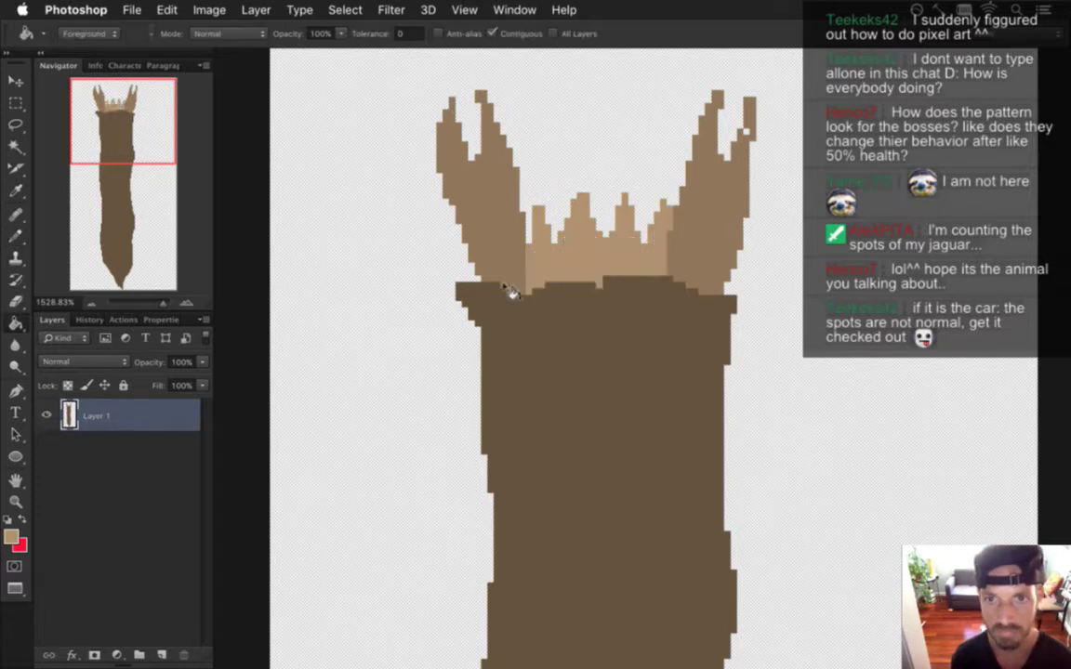
Pencil a small outward-angled spike on the outer side of each forked spike and fill both with the tan.
key("b")
mouse_move(454, 277)
left_mouse_down()
mouse_move(430, 233)
mouse_move(470, 265)
left_mouse_up()
key("g")
left_click(490, 271)
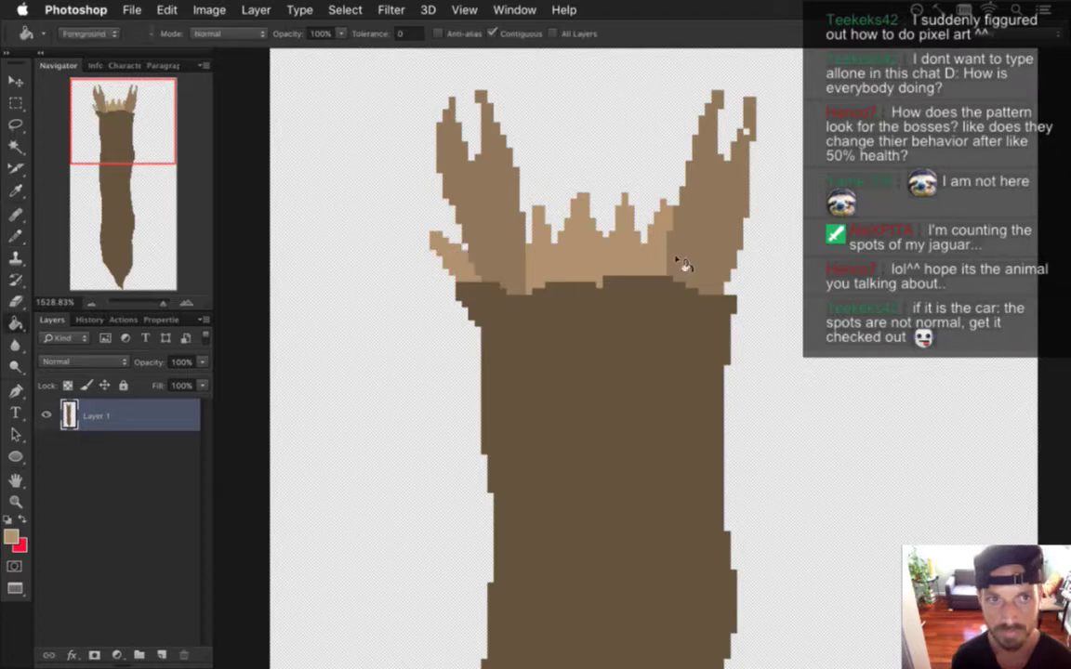
key("b")
mouse_move(745, 265)
left_mouse_down()
mouse_move(785, 219)
mouse_move(755, 279)
left_mouse_up()
key("g")
left_click(768, 245)
key("b")
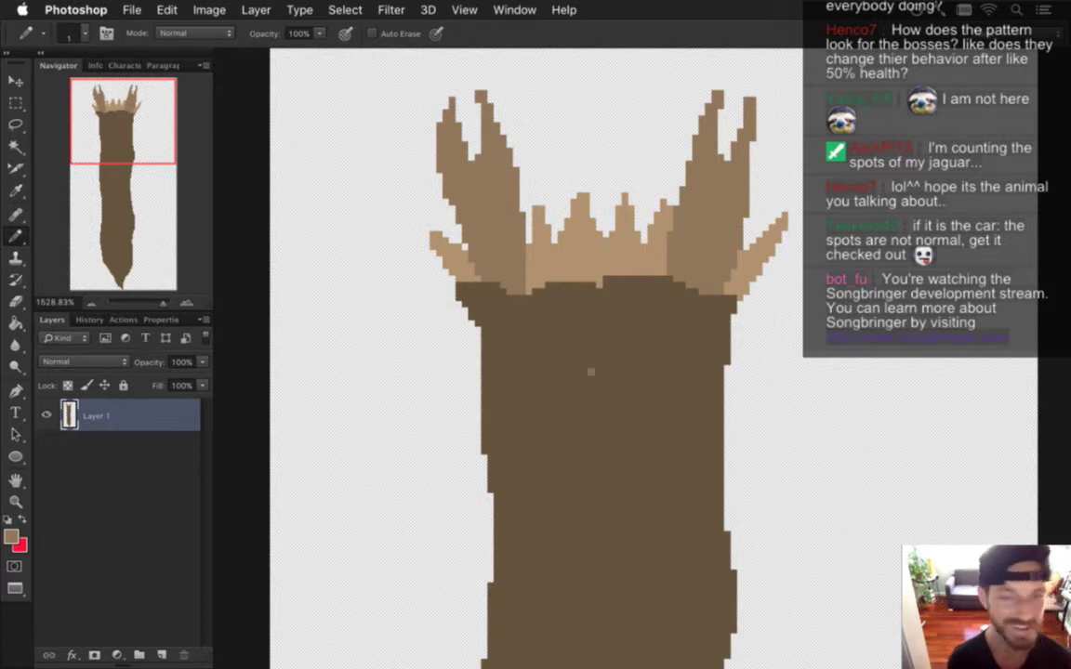
Move the sprite slightly to the right so that it is centered horizontally on the canvas.
left_click_drag(578, 342, 509, 310)
left_click_drag(583, 394, 645, 291)
key("ctrl+t")
key("v")
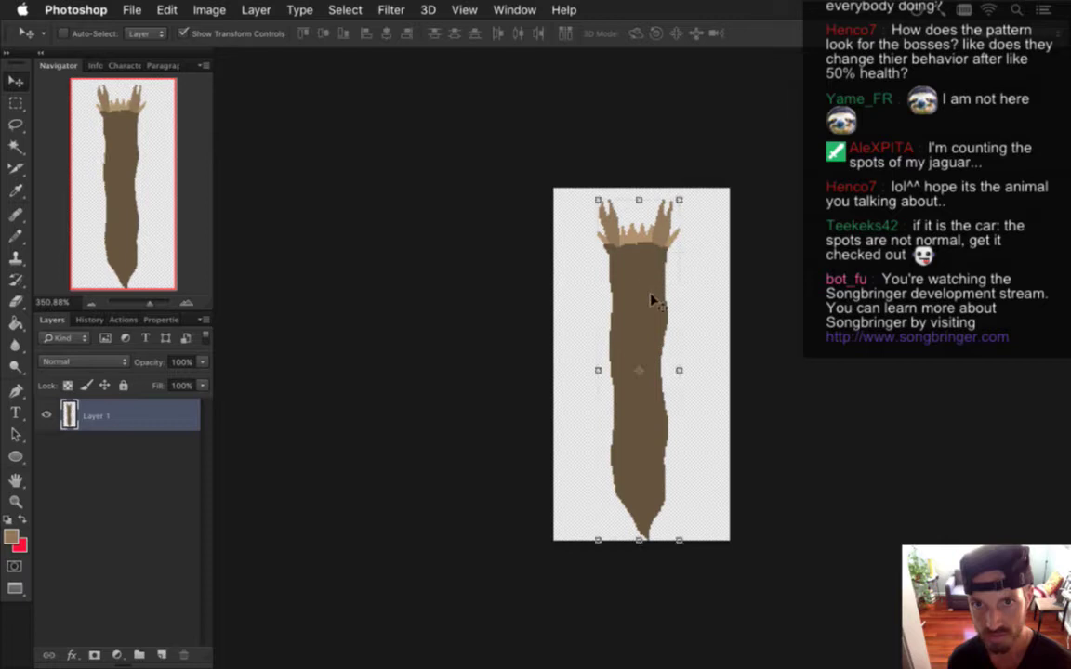
key("m")
Save the document as AcidBoss.psd in the Foes folder inside sprites.
key("super+shift+s")
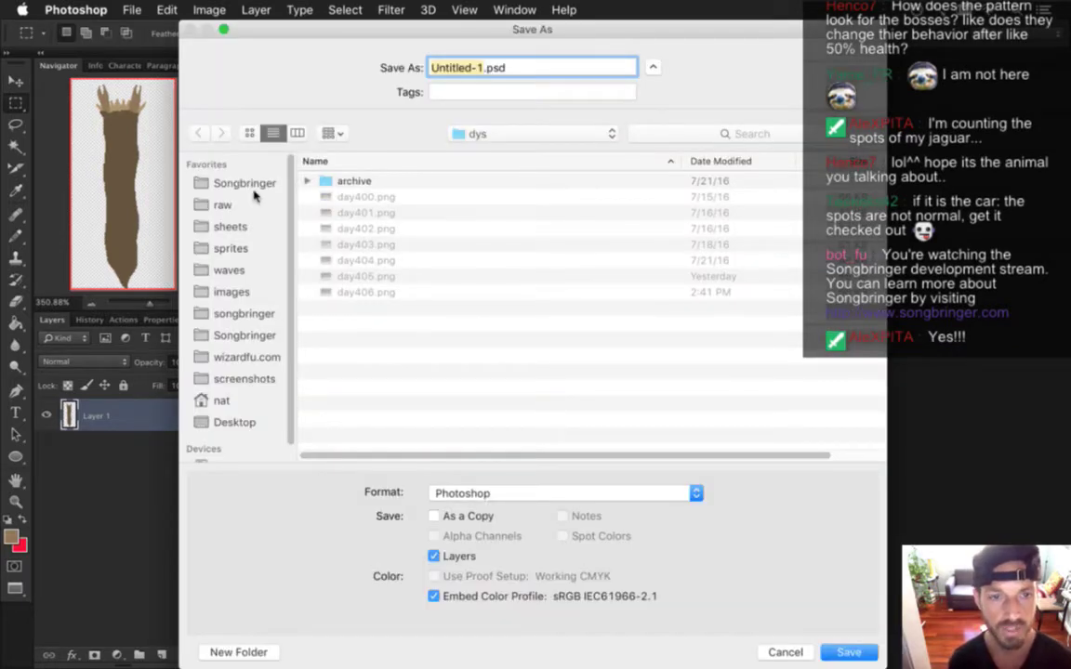
left_click(237, 183)
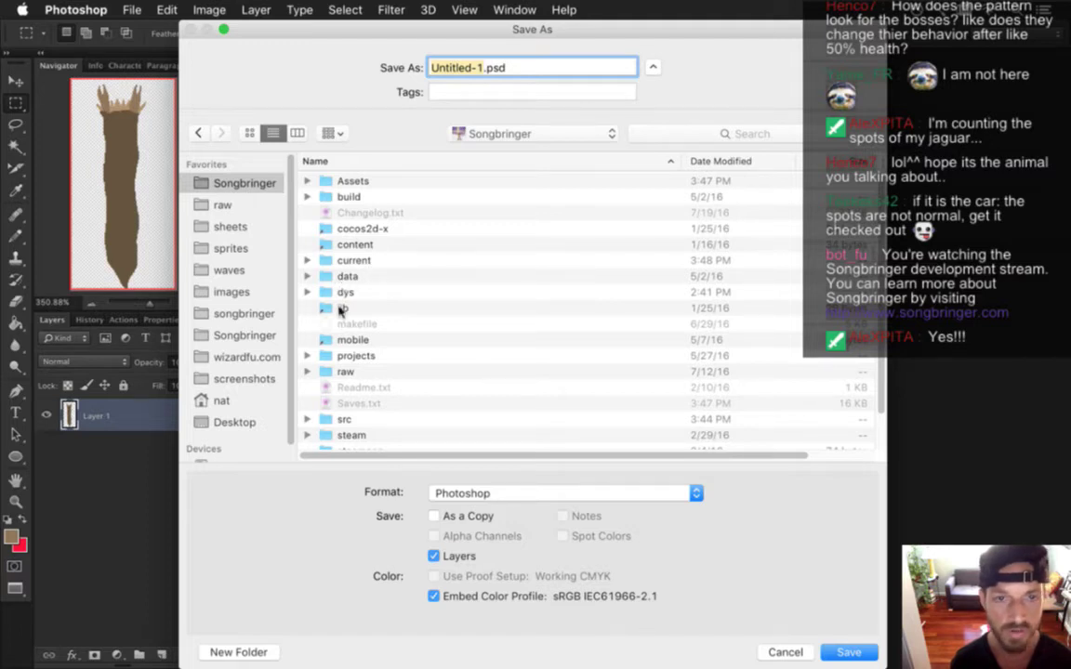
left_click(238, 249)
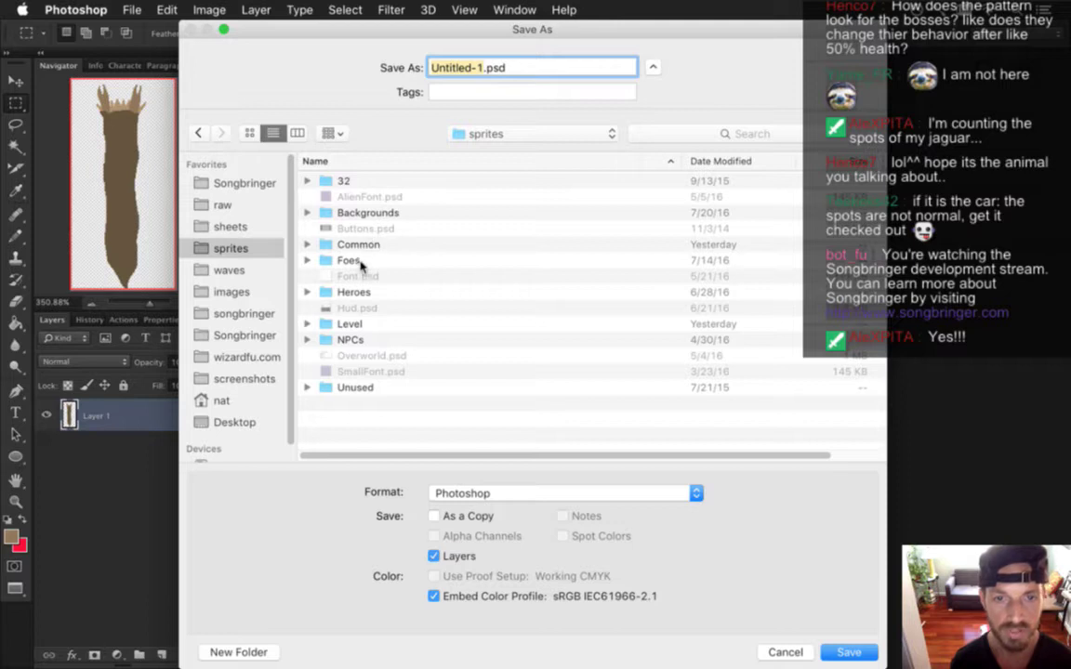
double_click(361, 265)
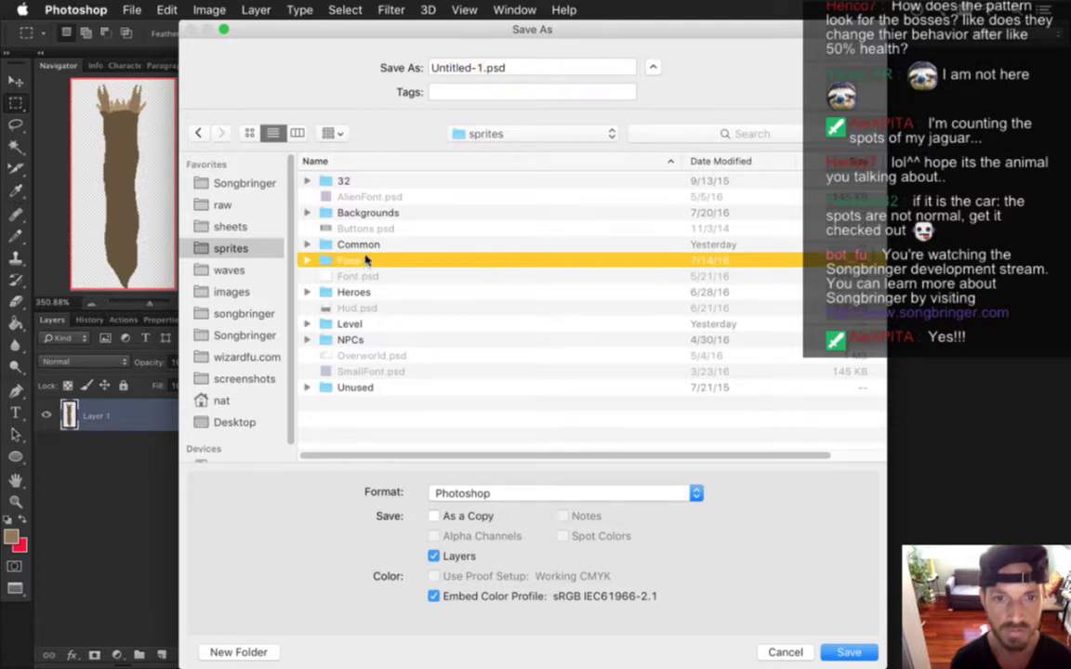
left_click(483, 78)
type("Acid")
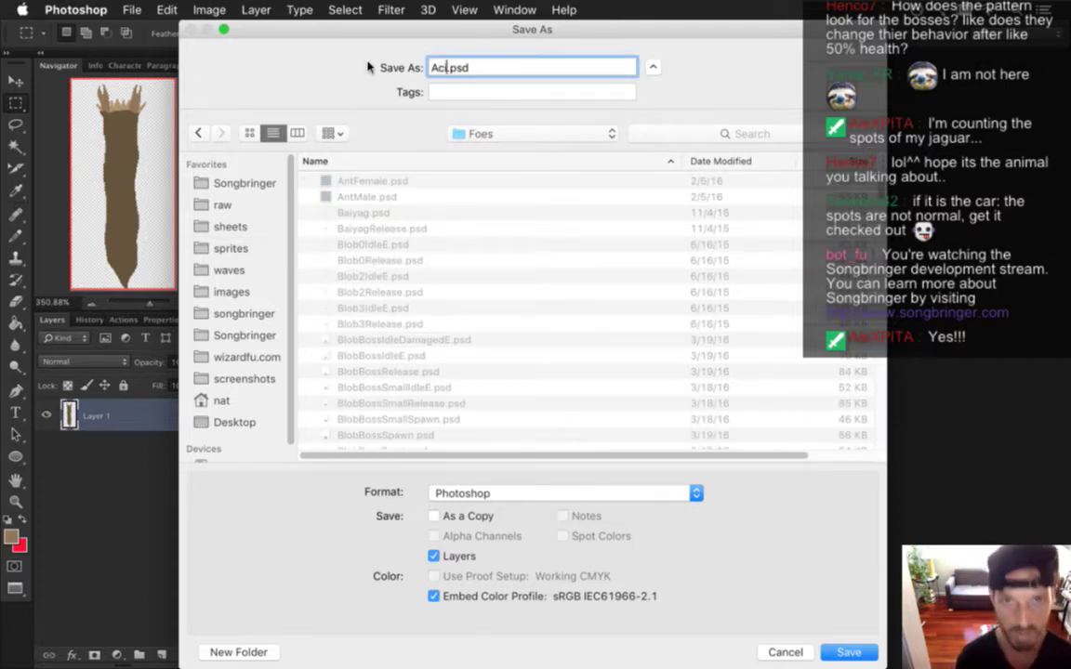
type("Boss")
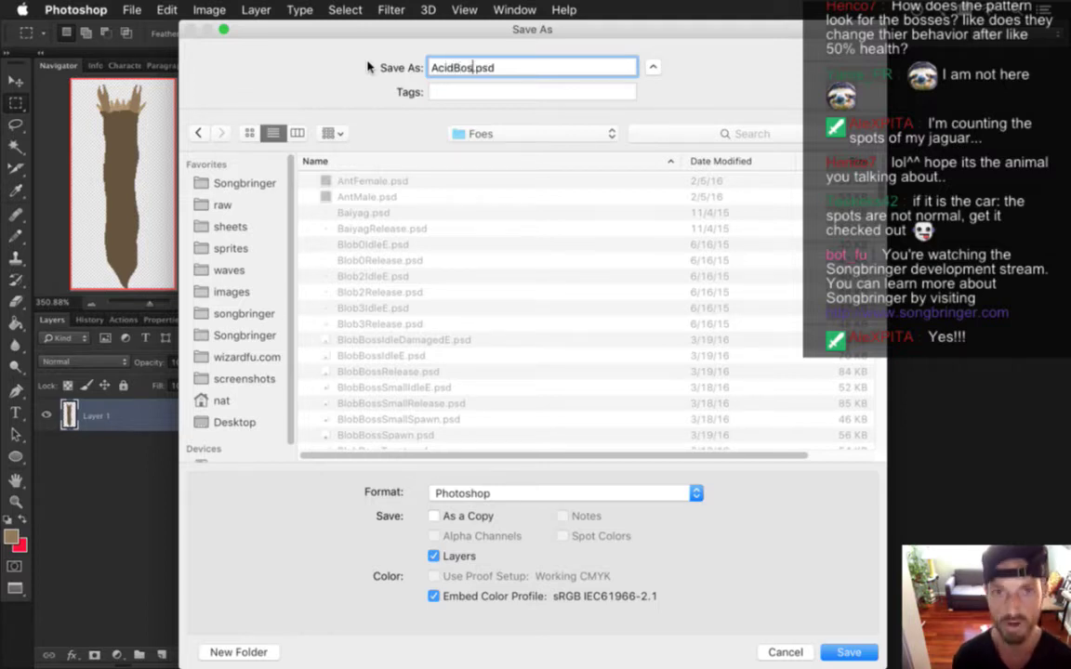
key("Return")
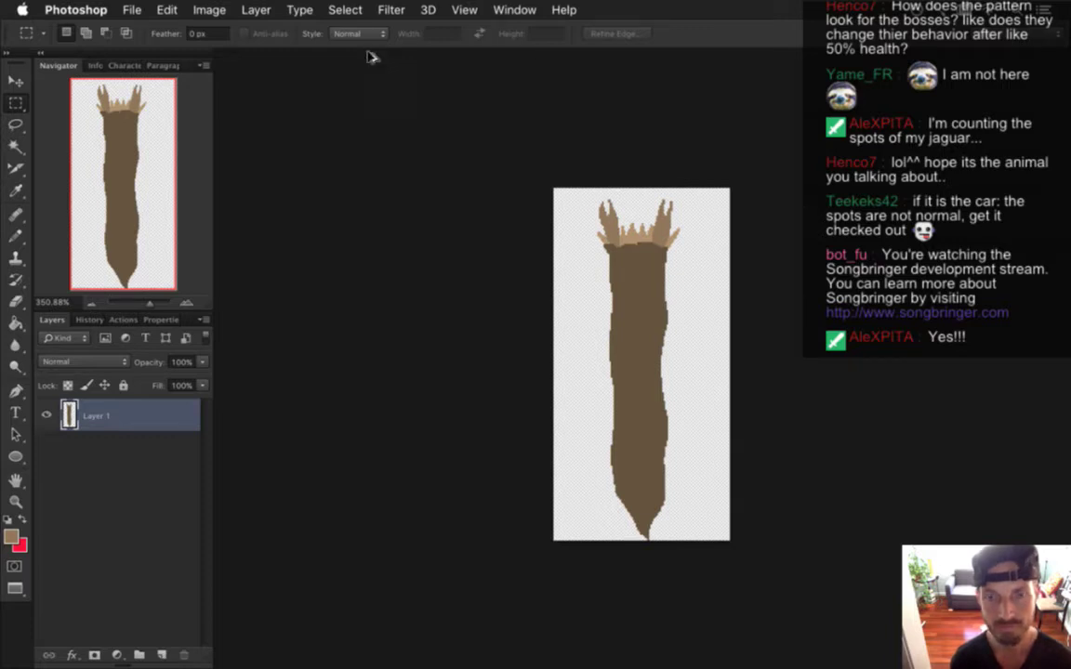
Export the sprite for web as a transparent PNG-24 named AcidBoss0.png in the Backgrounds folder inside sheets.
key("super+alt+shift+s")
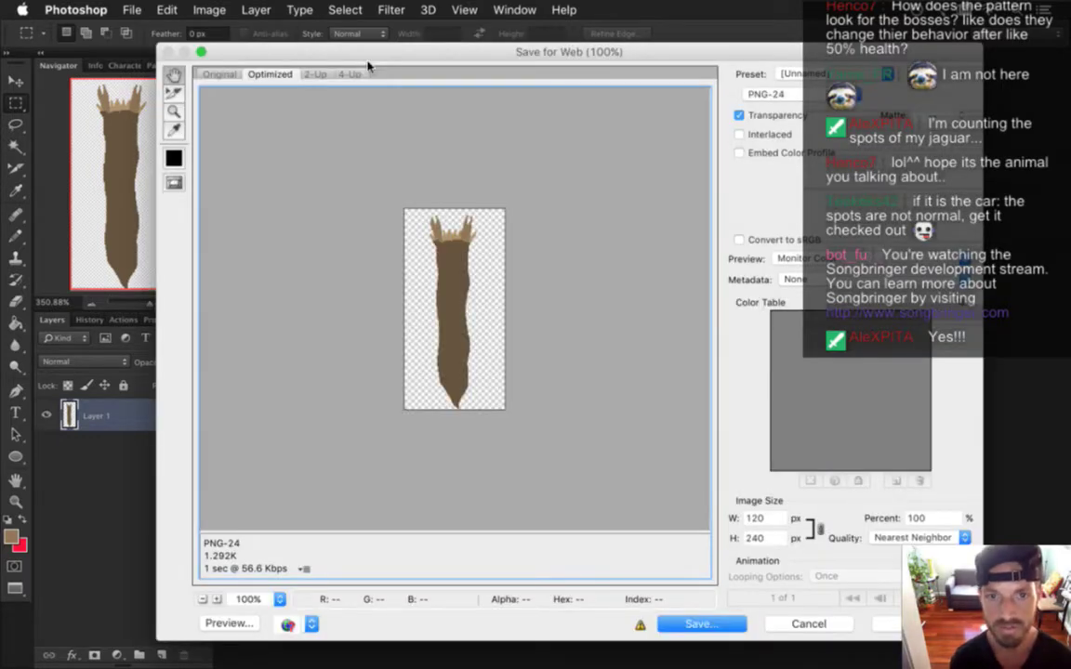
key("Return")
left_click(266, 183)
left_click(282, 231)
double_click(389, 210)
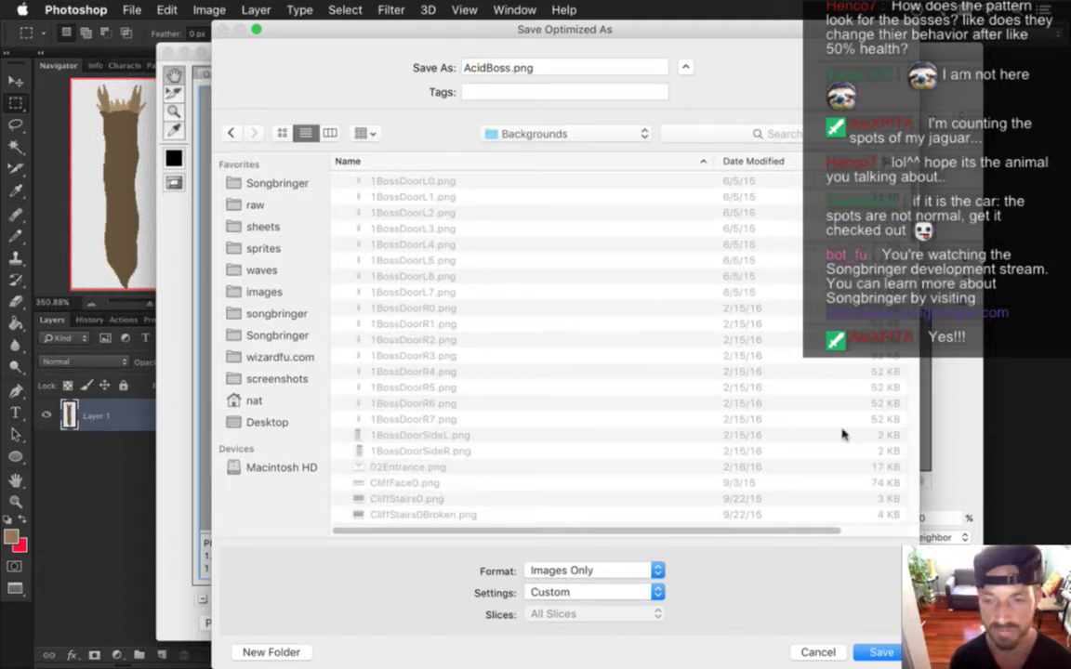
left_click(516, 68)
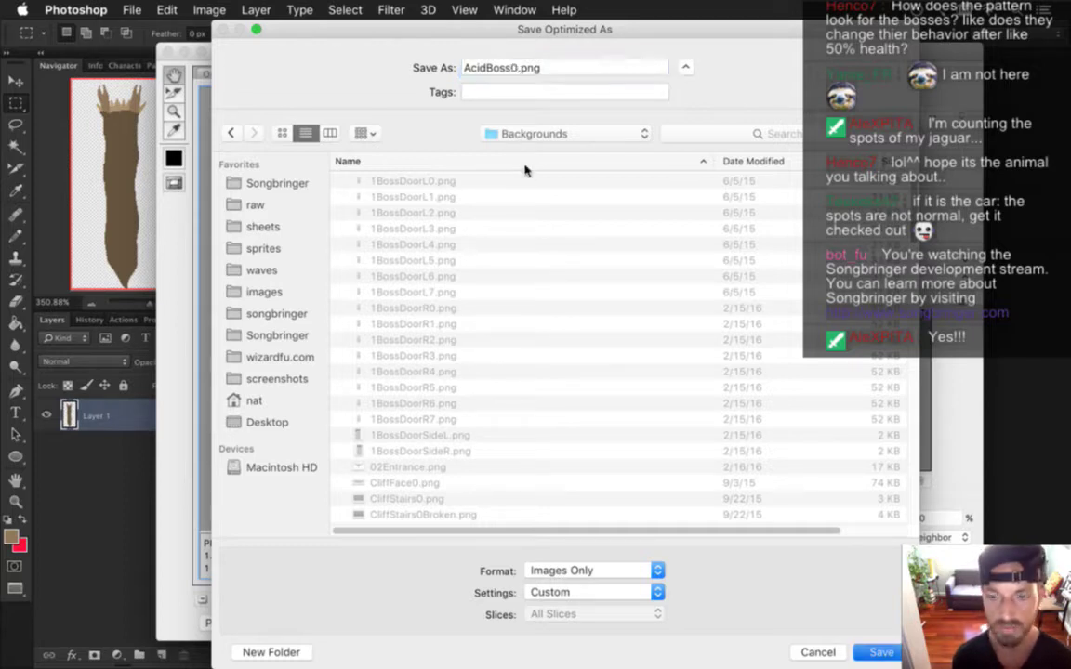
key("Return")
Reload the Hammerspoon configuration, then switch to TextMate and run the open script.
key("super+Tab")
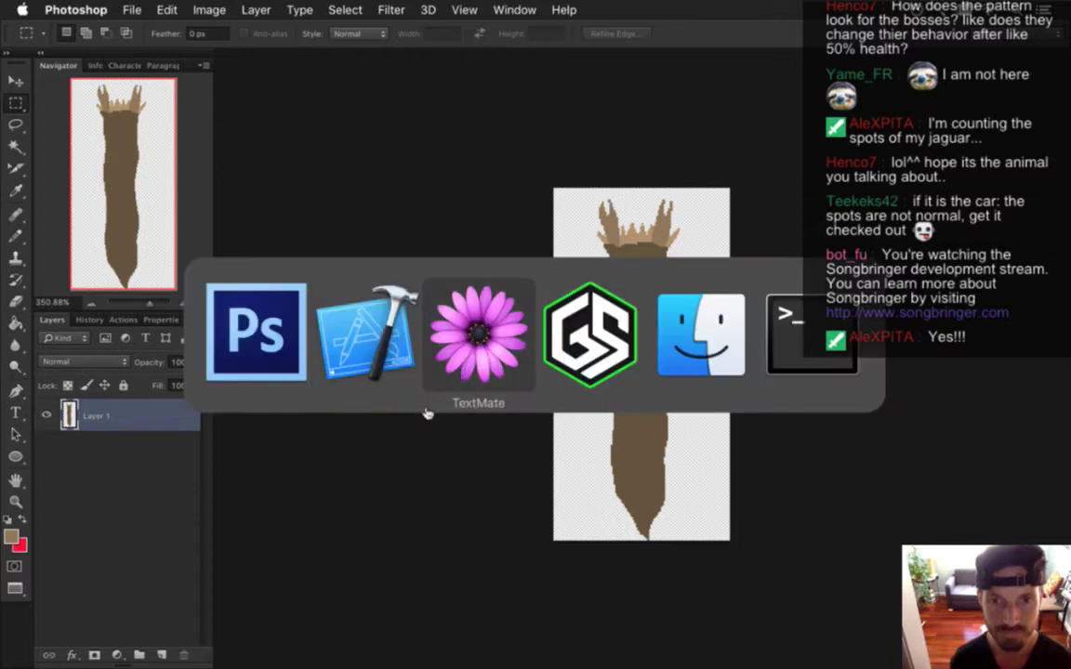
left_click(835, 8)
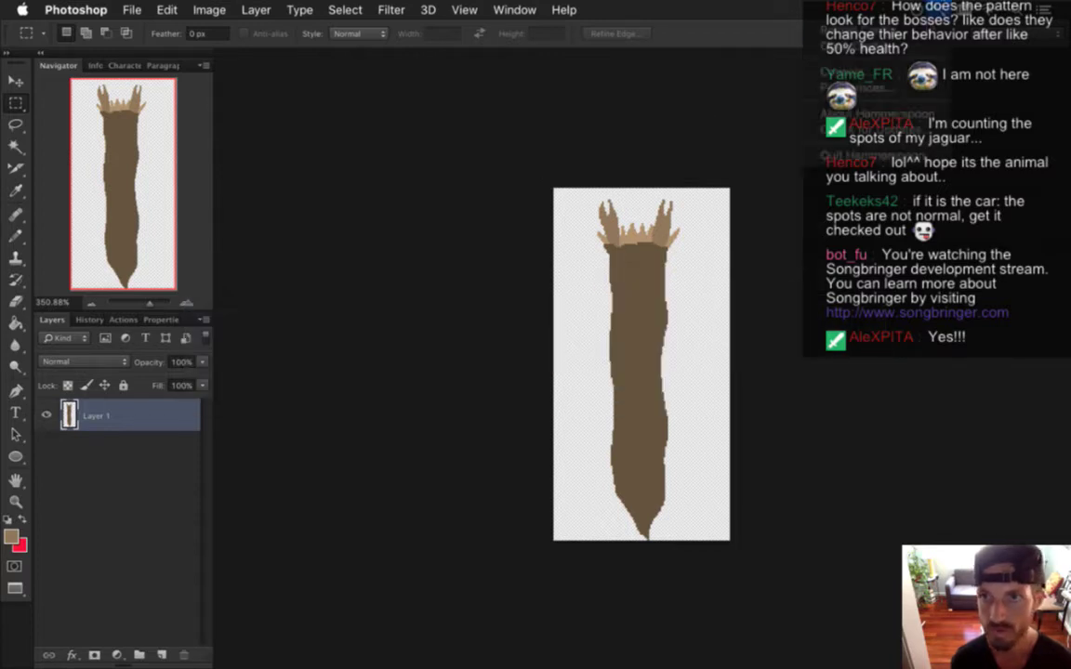
left_click(836, 30)
key("super+Tab")
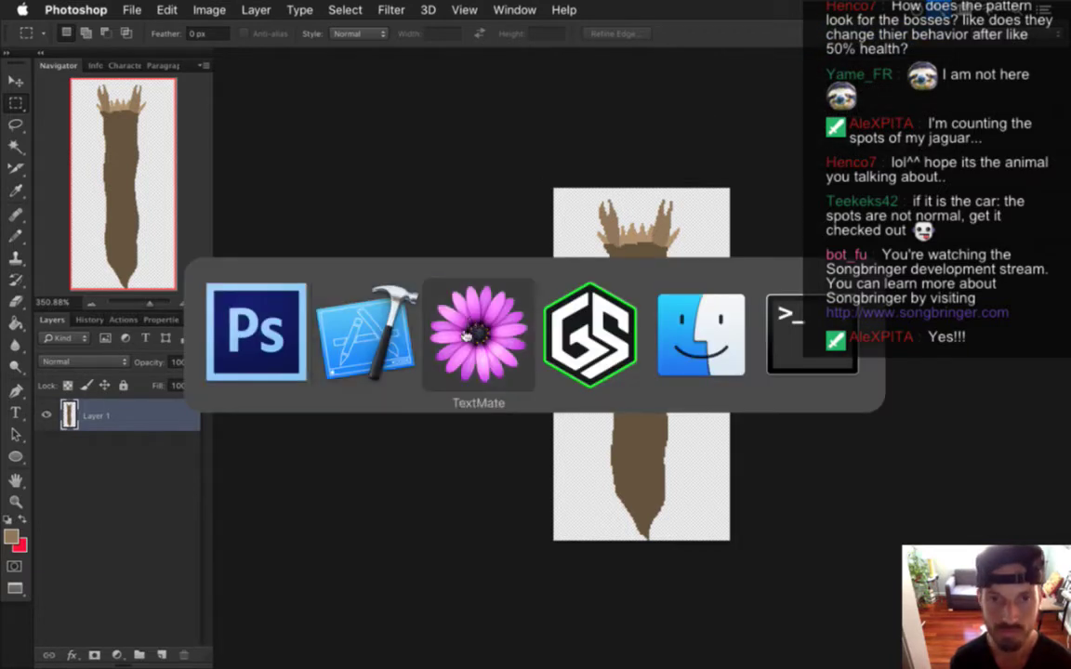
key("super+r")
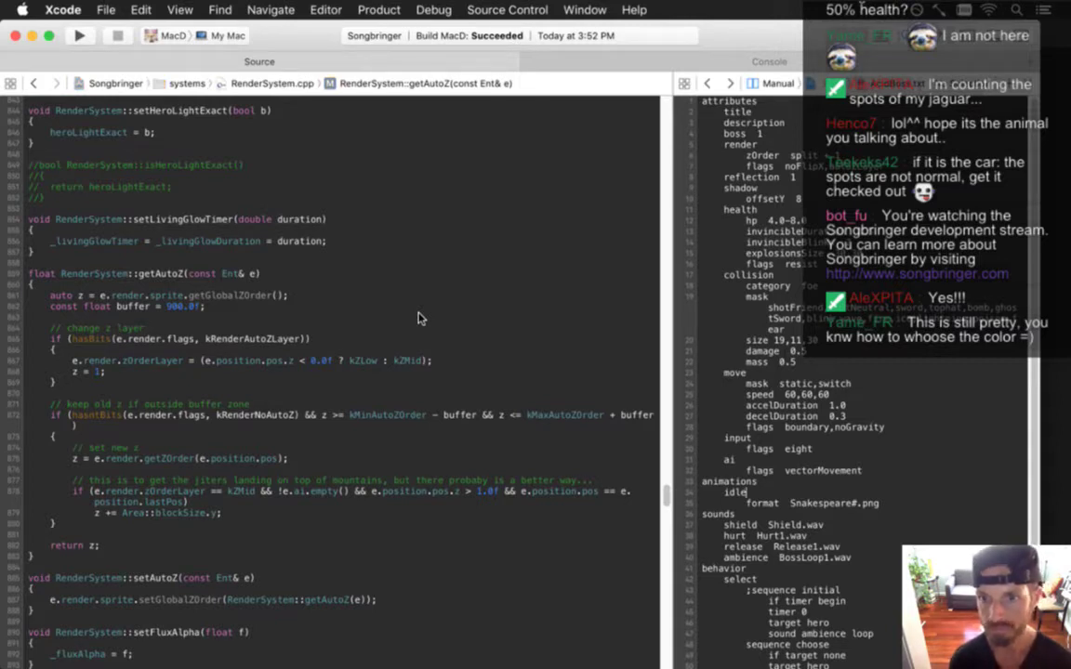
In the boss data file in Xcode, set the idle animation's format to AcidBoss#.png, save, and run Songbringer.
key("alt+shift+Right")
key("BackSpace")
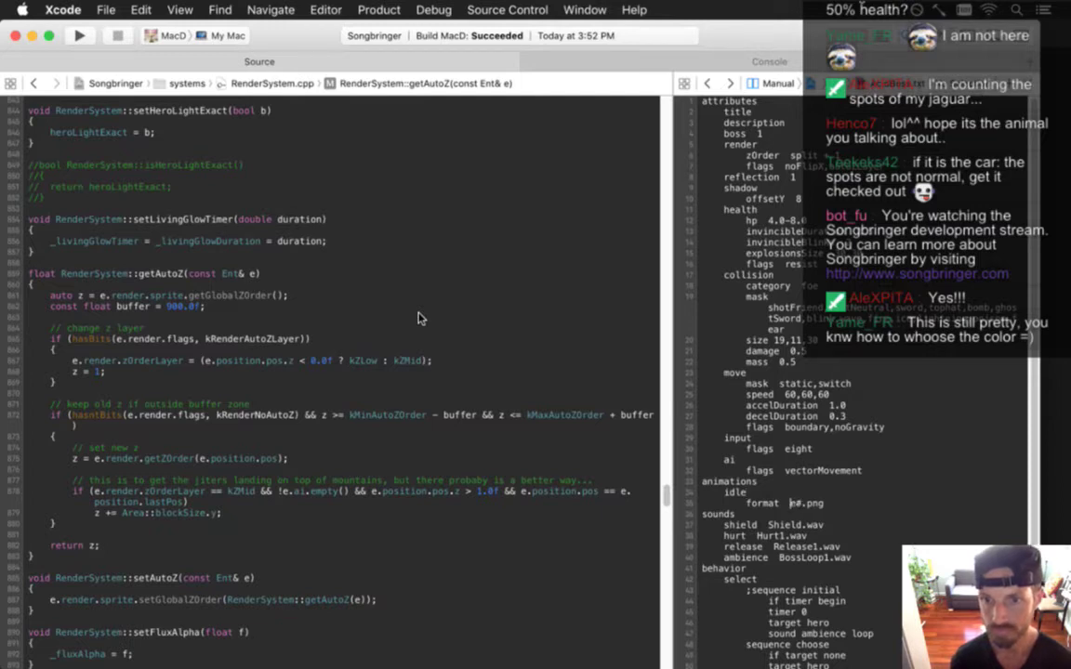
type("AcidBoss")
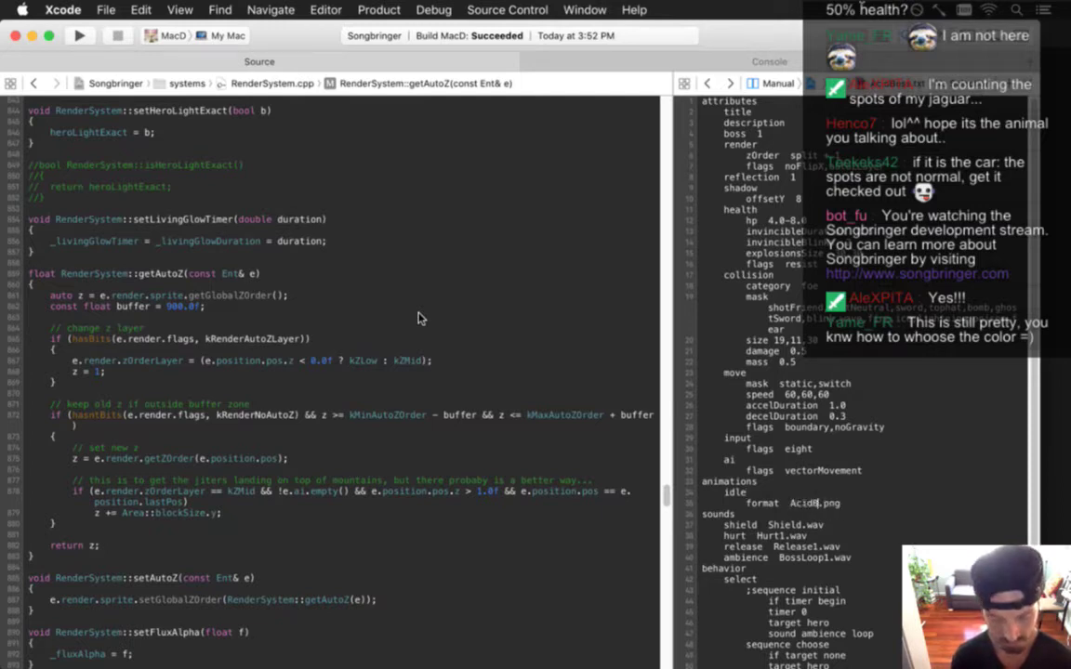
type("#")
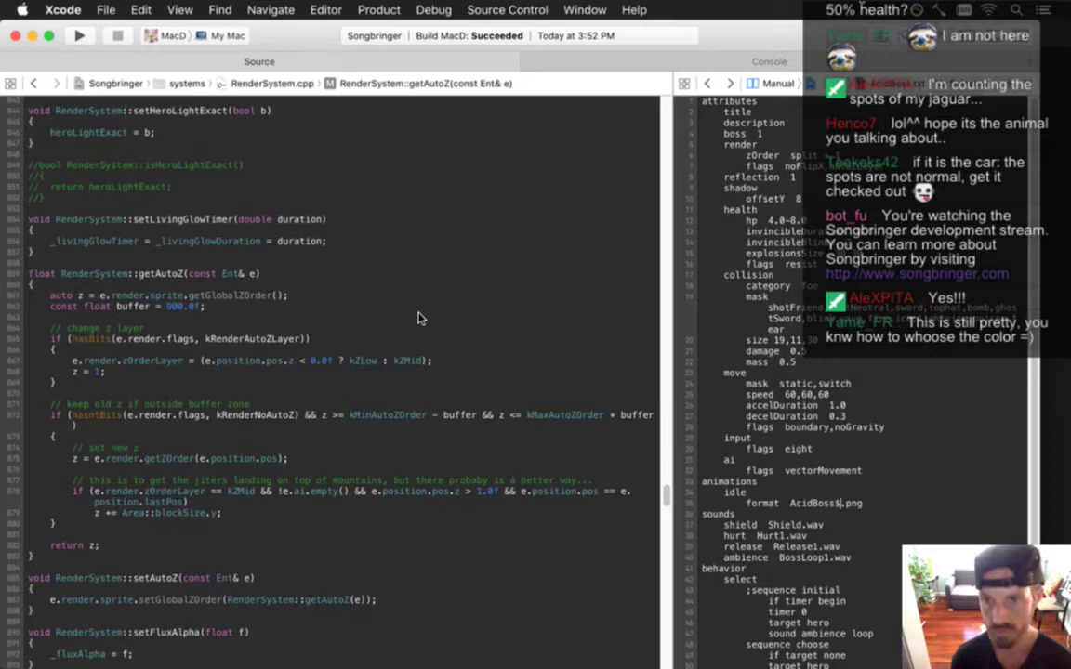
key("super+s")
key("super+r")
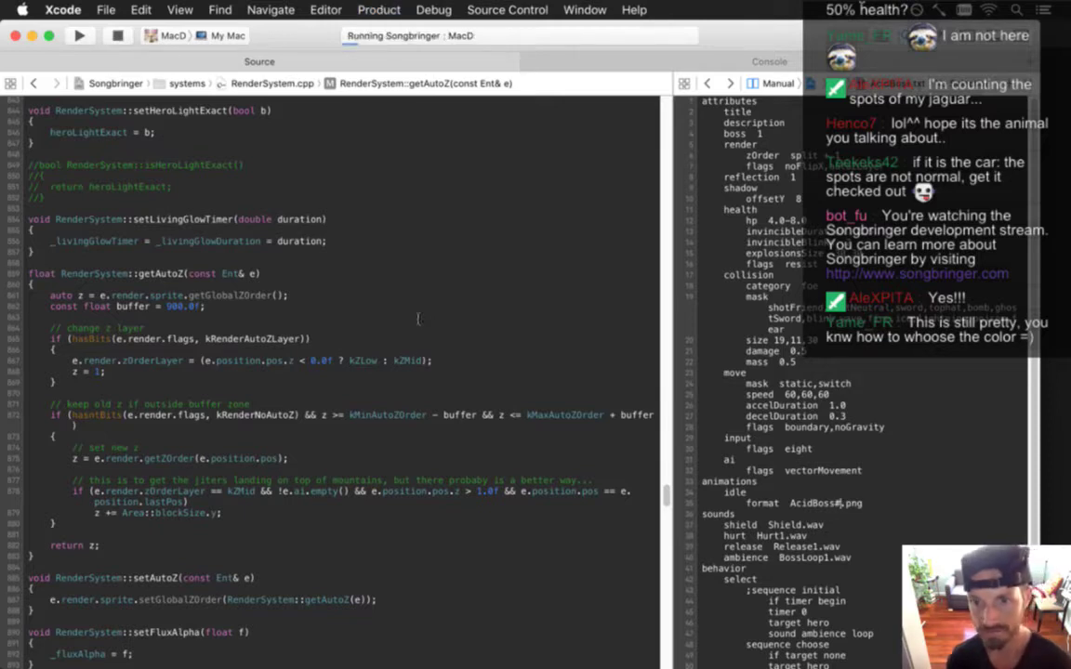